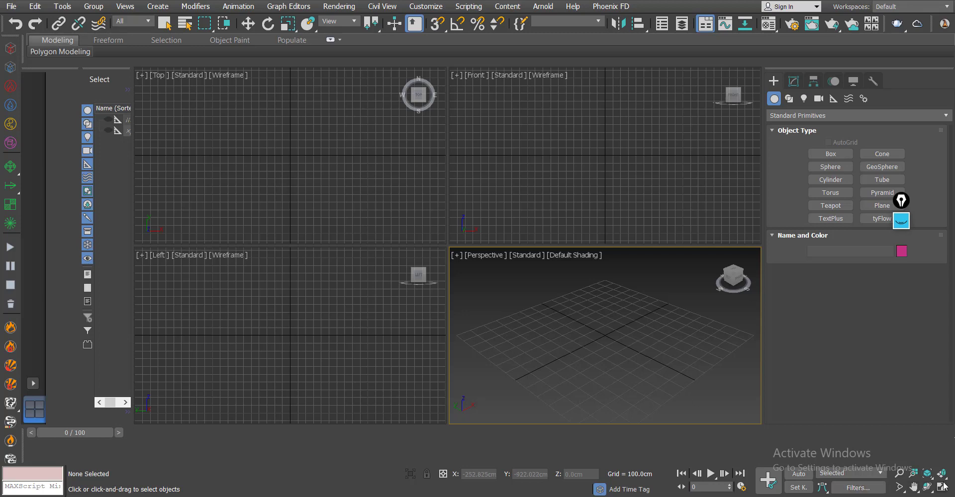
- Maximize the Perspective viewport and open REAL SCAL HUMAN.obj from the Desktop for import
click(941, 487)
click(13, 9)
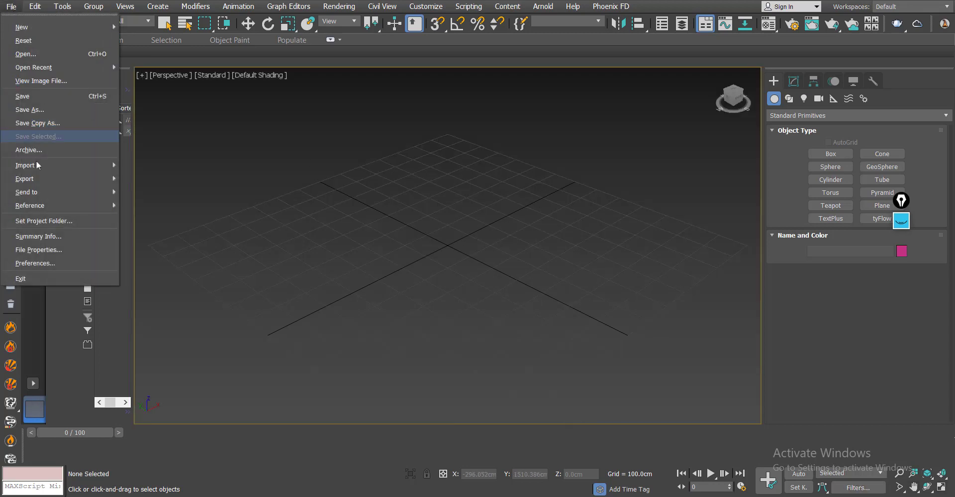
mouse_move(88, 167)
click(147, 173)
click(38, 114)
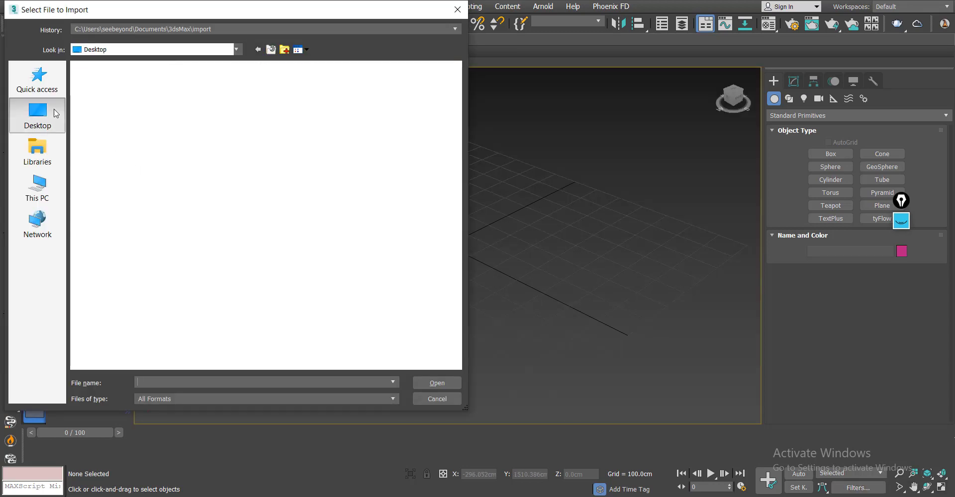
scroll(224, 278, down, 2)
click(264, 359)
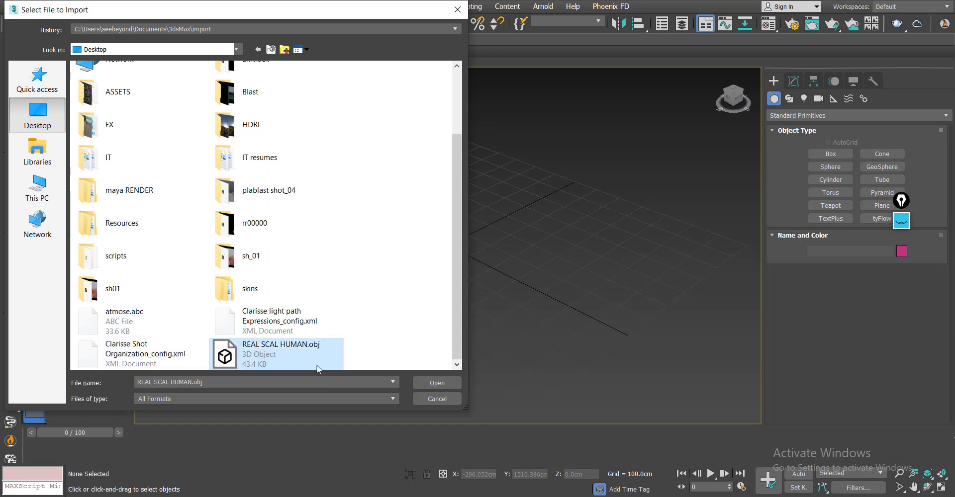
click(420, 384)
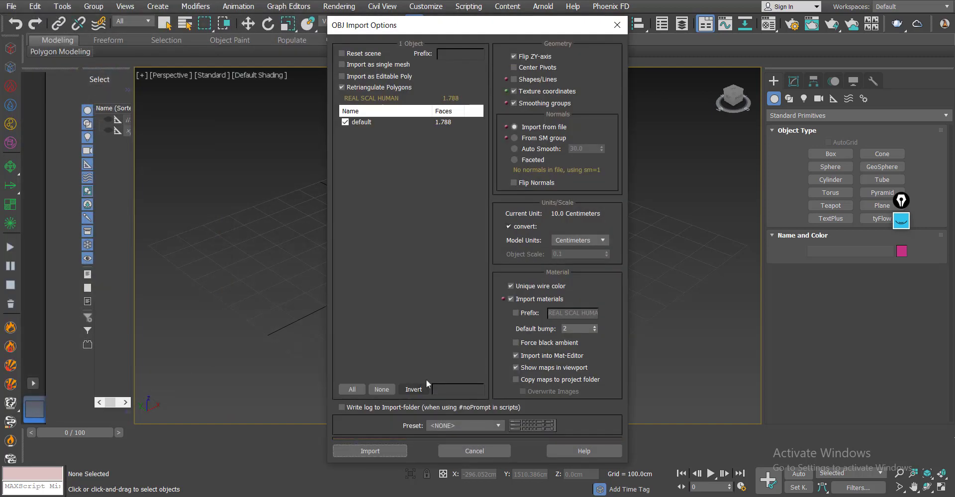
- Choose the model units in the OBJ import options and import the human model
click(575, 240)
click(568, 283)
click(386, 450)
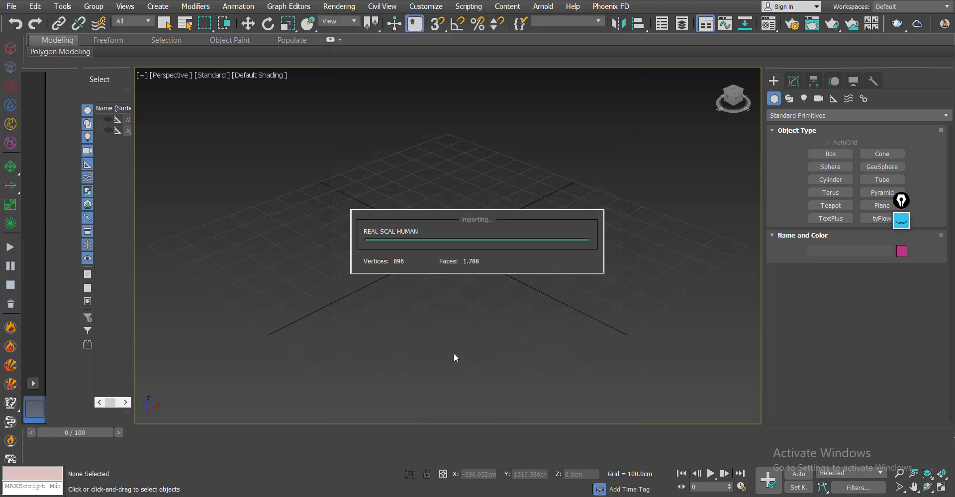
- Move the imported human along the X axis to about -702 cm, away from the grid centre
scroll(506, 287, down, 6)
alt+middle_drag(505, 287, 505, 274)
key(w)
drag(542, 301, 256, 299)
middle_drag(580, 251, 554, 249)
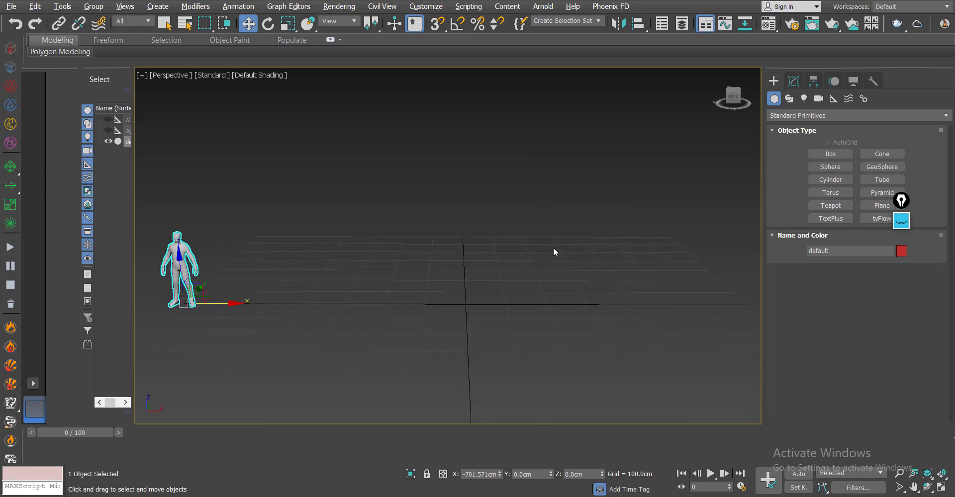
- Create a PF Source particle system near the grid origin, with a logo about 95 cm in size
click(794, 117)
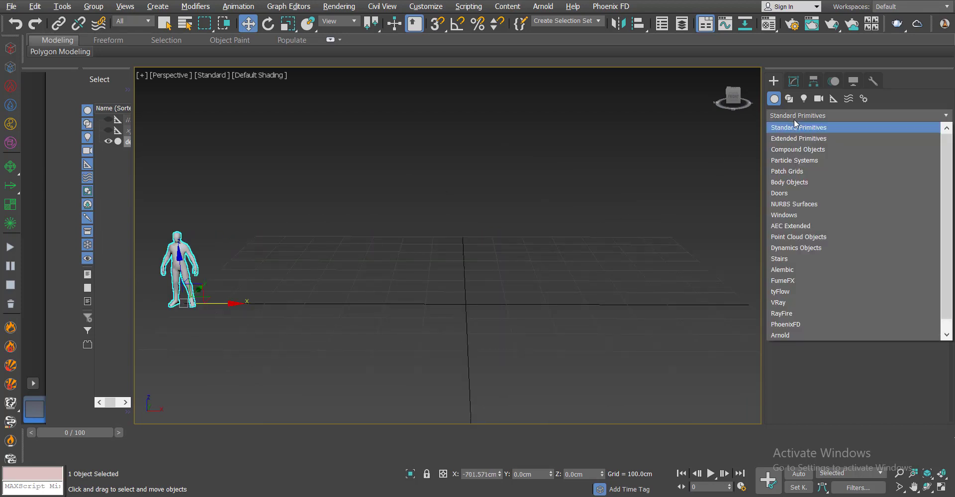
click(802, 159)
click(831, 154)
drag(464, 299, 492, 320)
key(w)
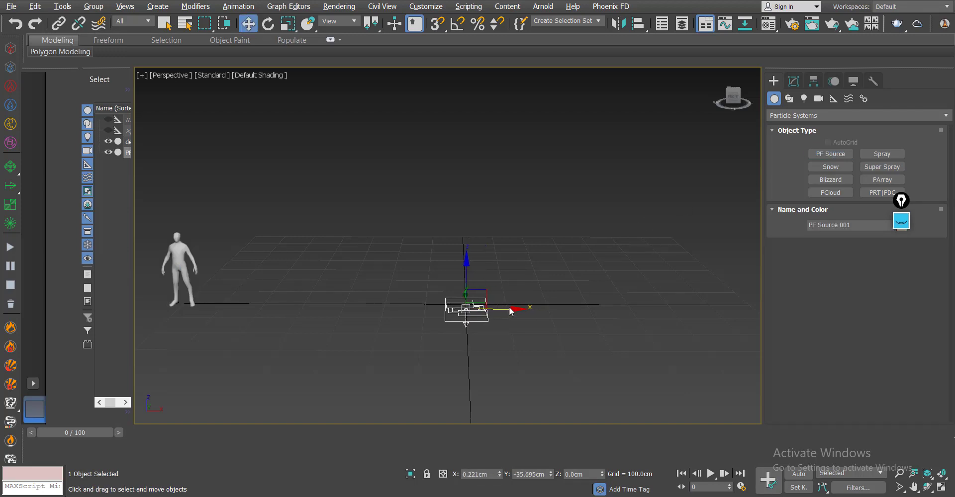
- Set the PF Source's emitter icon type to Circle
click(793, 81)
click(874, 292)
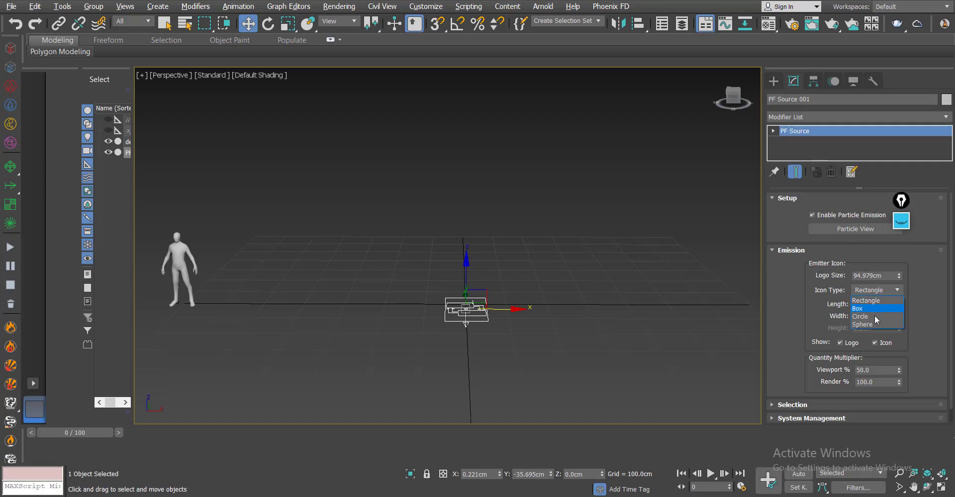
click(875, 317)
- Open Particle View and delete the Rotation and Shape operators from Event 001
click(857, 230)
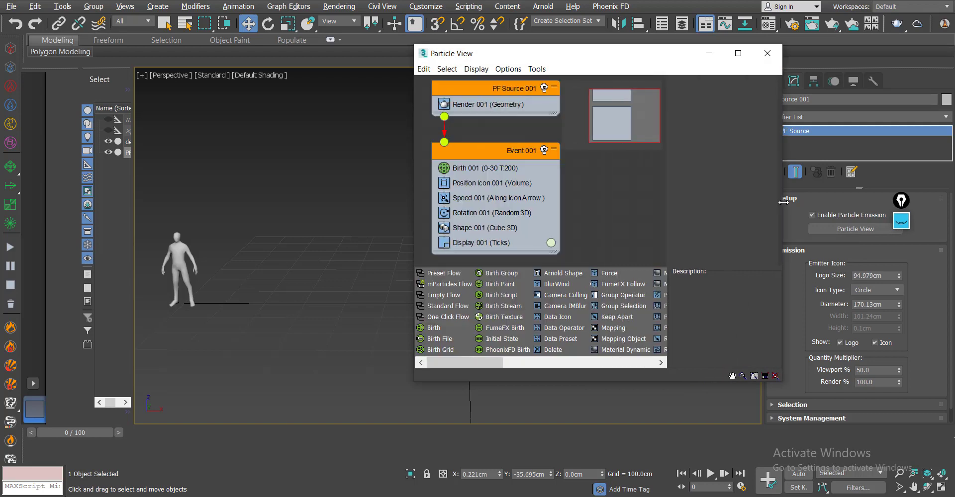
drag(512, 54, 651, 67)
click(633, 241)
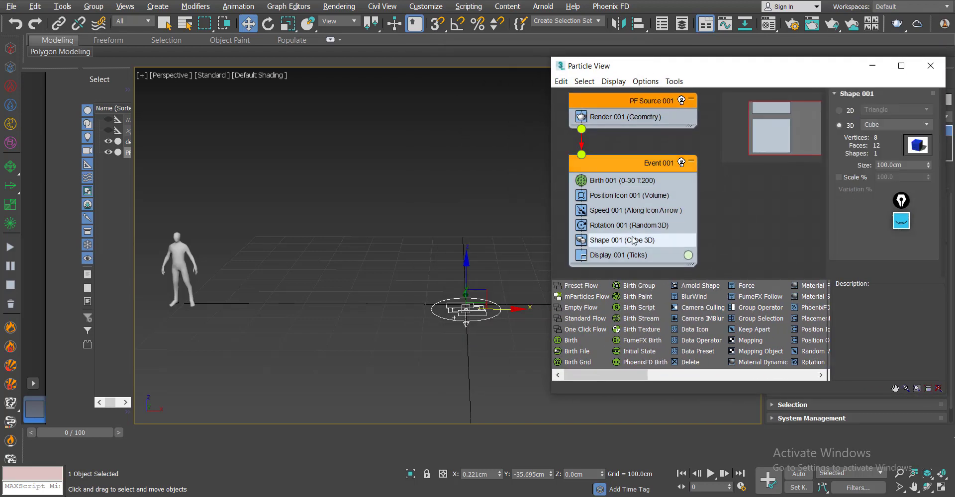
click(638, 227)
right_click(639, 229)
click(652, 361)
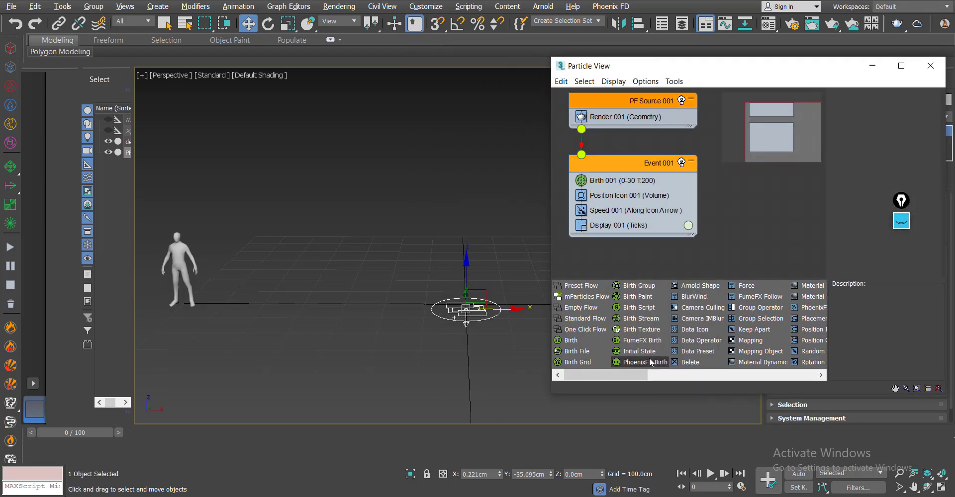
- Set the Birth operator's Emit Stop to 1 and its Amount to 40
click(638, 181)
double_click(880, 125)
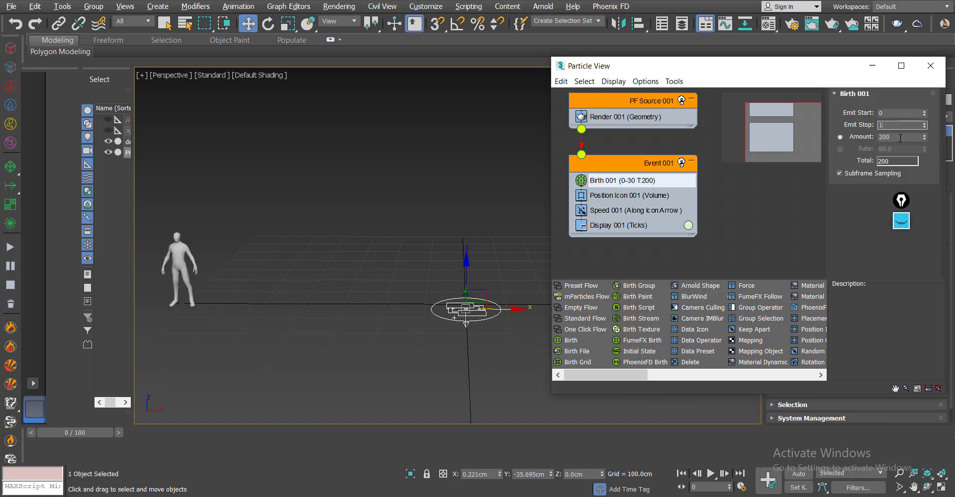
text(1)
key(Tab)
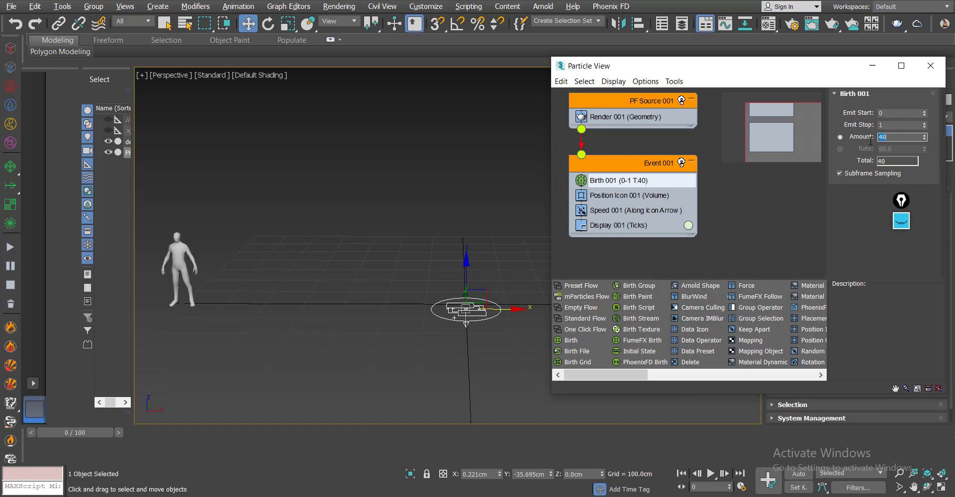
- Reverse the Speed operator's direction and set its Variation to 611.8 cm and Divergence to 66.5, checking the particles at frame 3
click(638, 211)
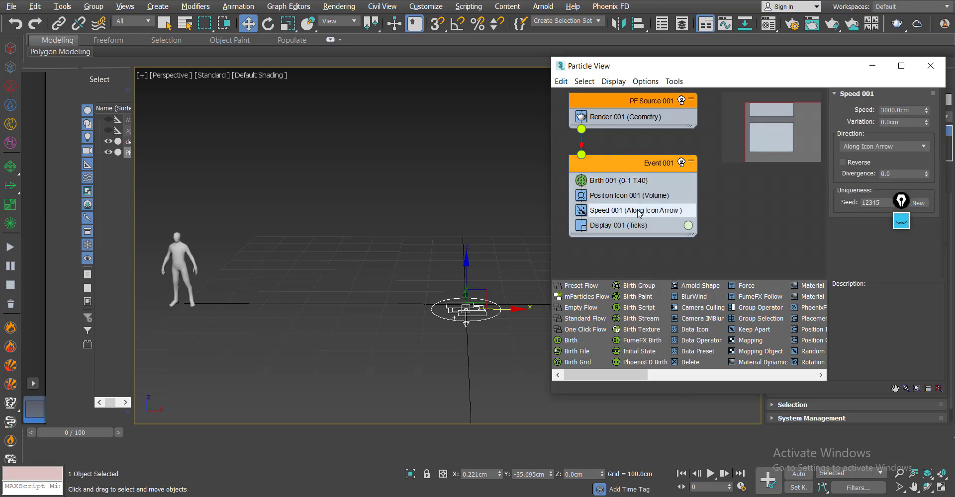
drag(76, 438, 110, 424)
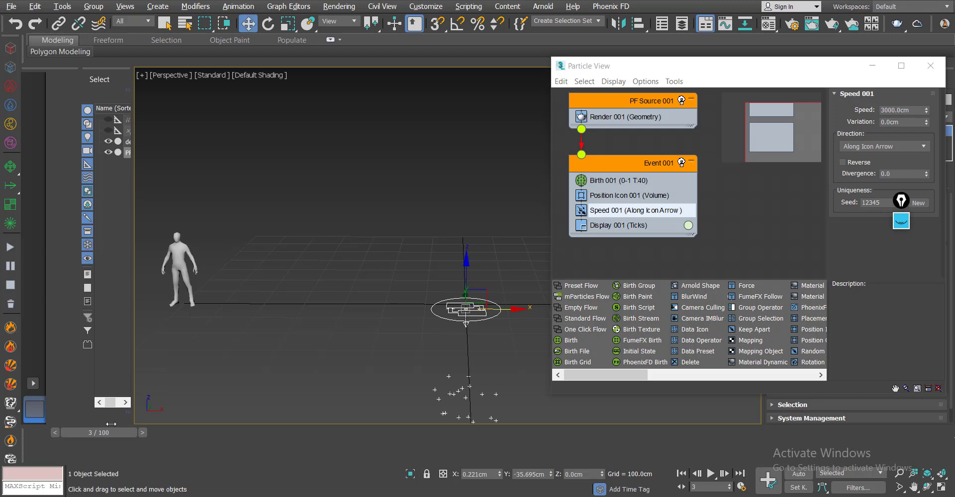
click(843, 162)
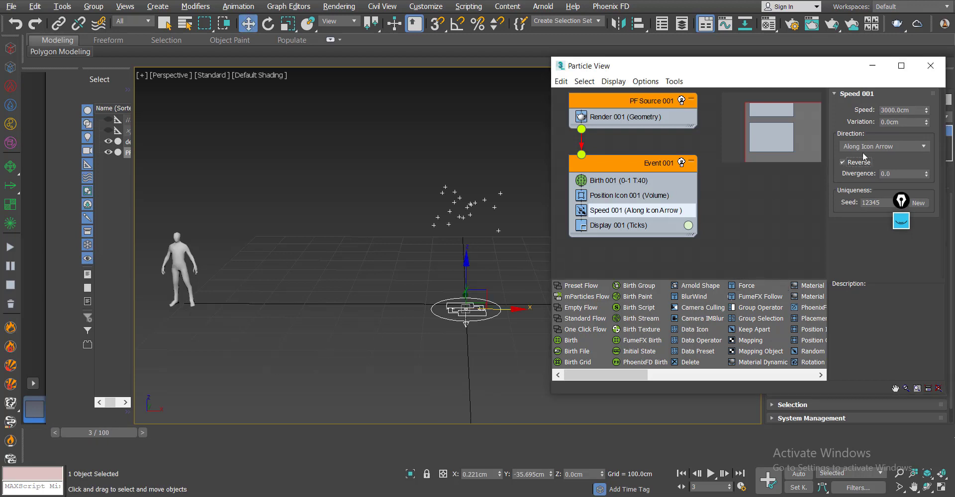
drag(928, 125, 928, 97)
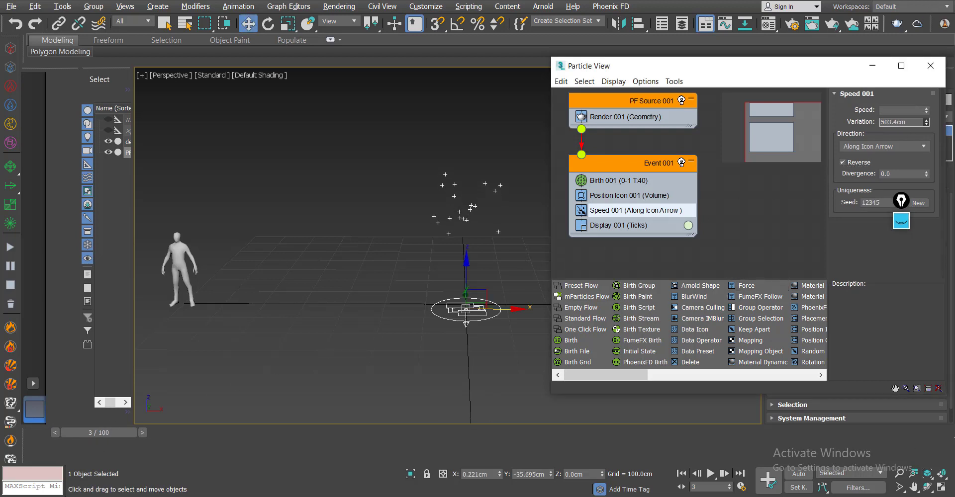
drag(926, 175, 921, 106)
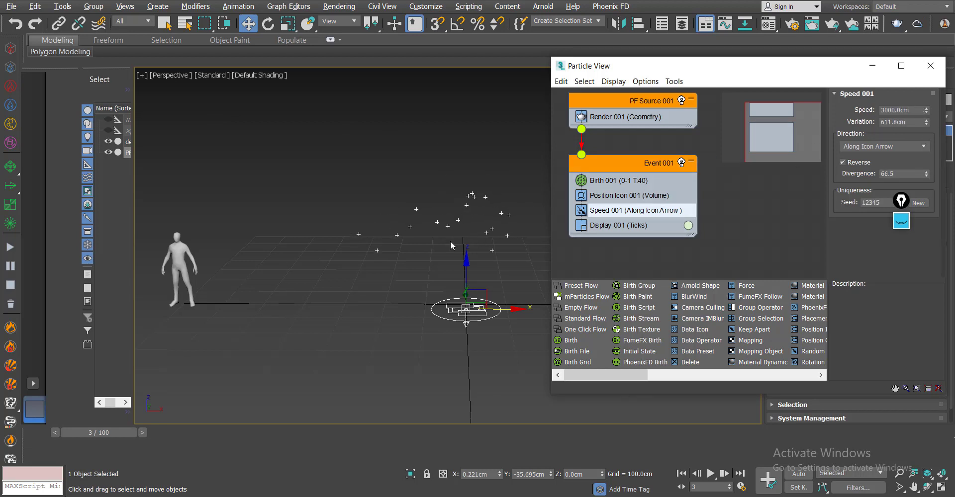
mouse_move(110, 431)
mouse_down()
mouse_move(127, 432)
mouse_move(109, 432)
mouse_up()
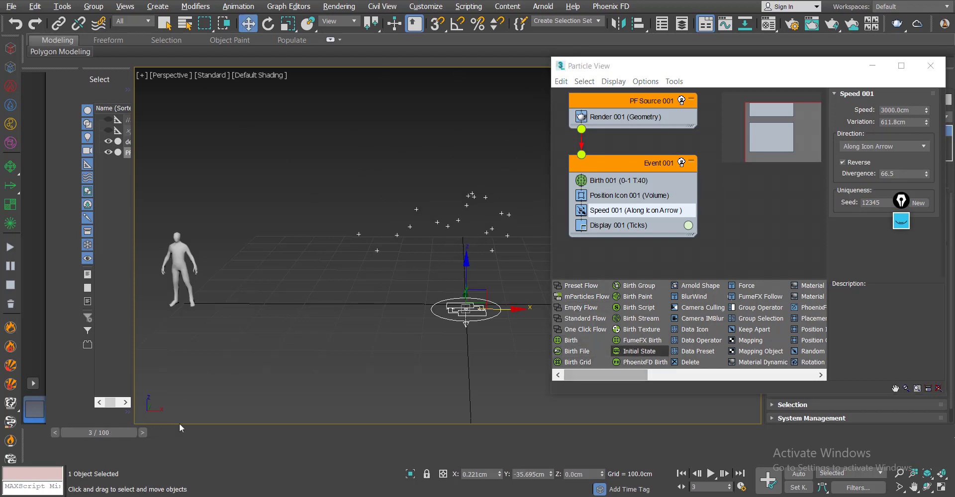
- Add a Delete operator to Event 001 that removes particles by age, with Life Span 2 and Variation 1
drag(690, 362, 625, 224)
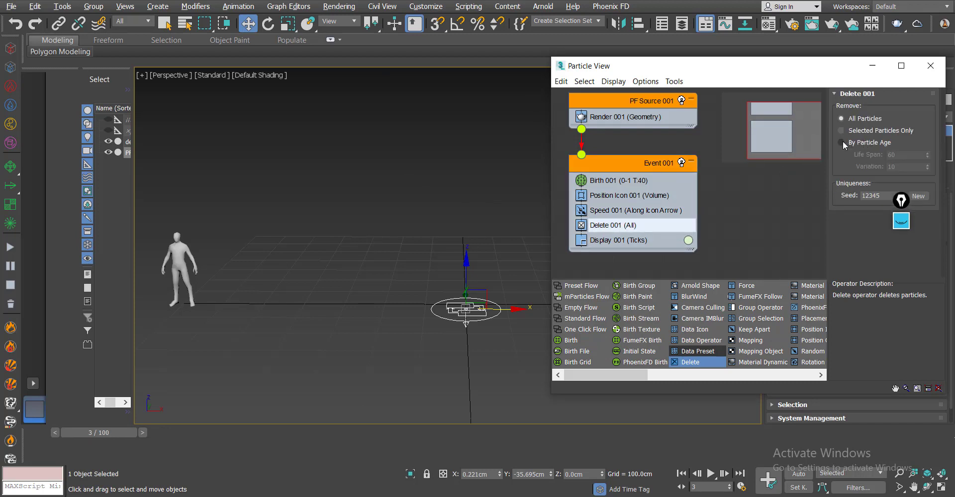
click(842, 143)
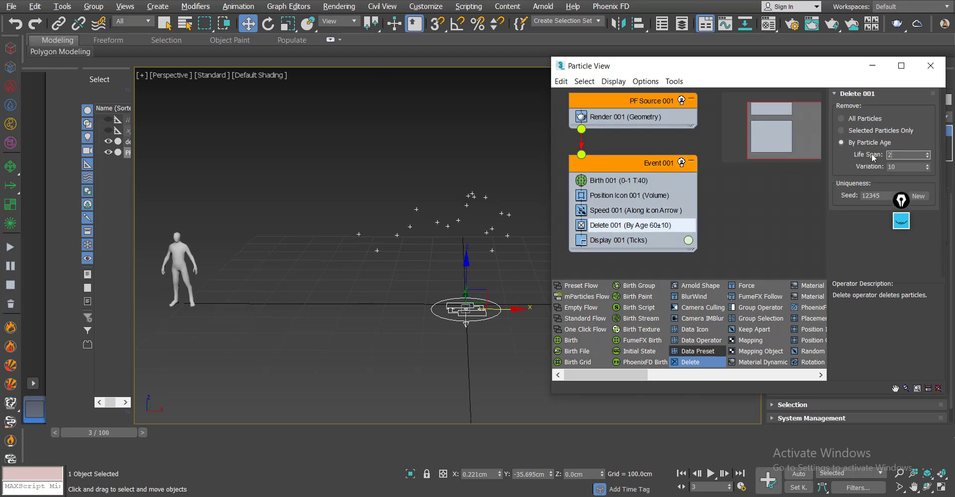
key(Tab)
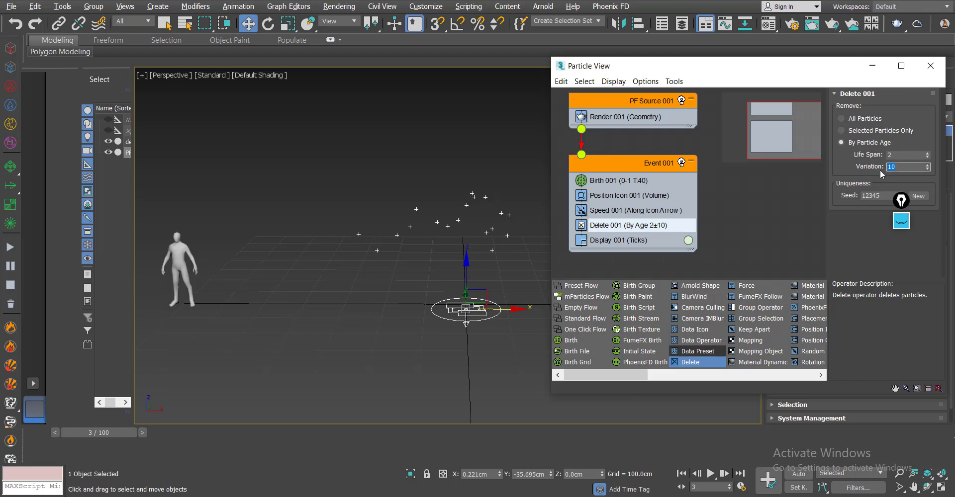
text(1)
key(Return)
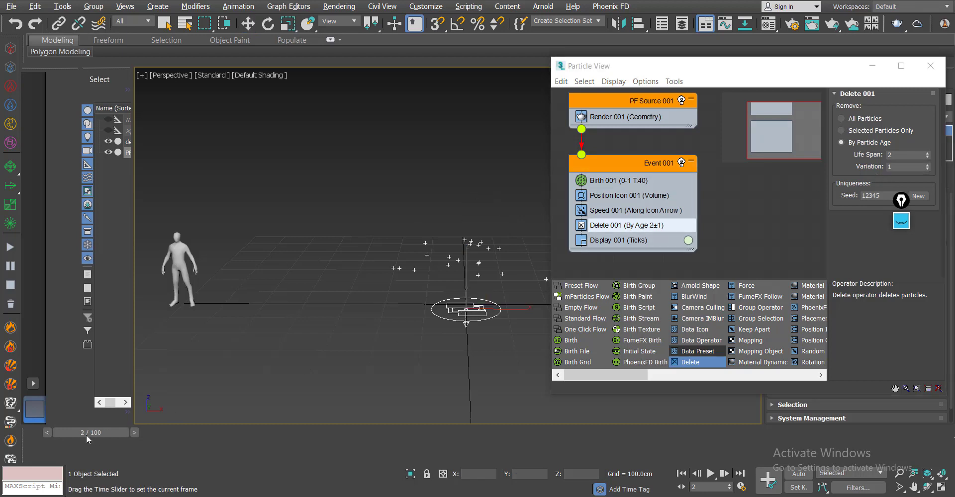
mouse_move(97, 438)
mouse_down()
mouse_move(70, 441)
mouse_move(98, 440)
mouse_up()
- Add a Spawn test to Event 001 between the Delete and Display operators
drag(642, 376, 745, 378)
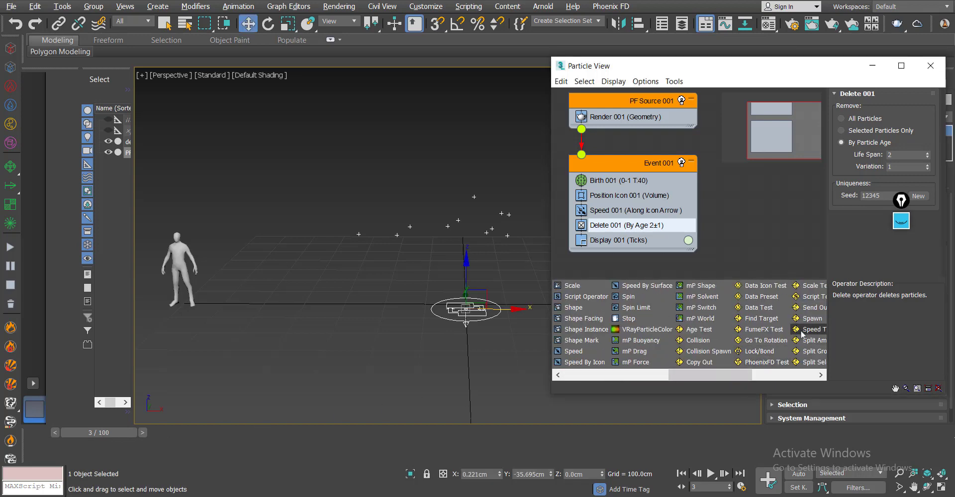
drag(813, 318, 631, 238)
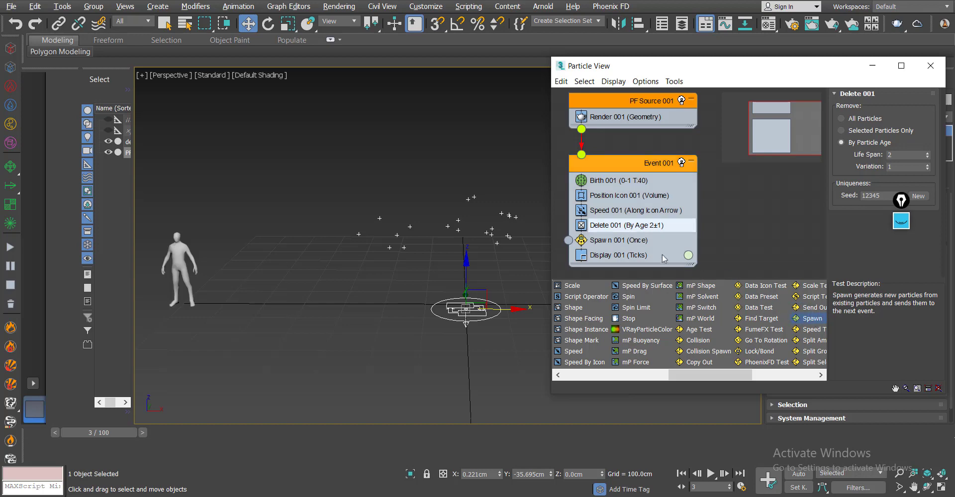
click(628, 243)
- Set the Spawn test to By Travel Distance and its Inherited speed to 34%
scroll(634, 234, down, 3)
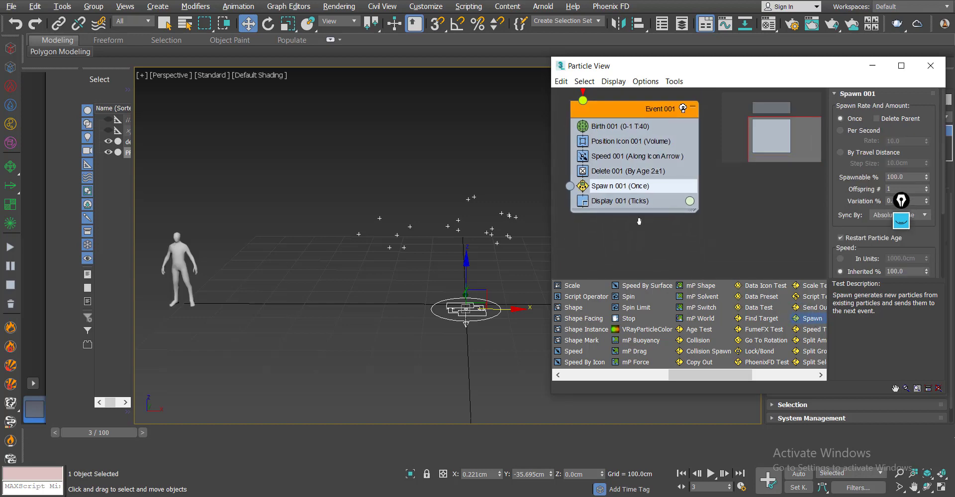
click(841, 153)
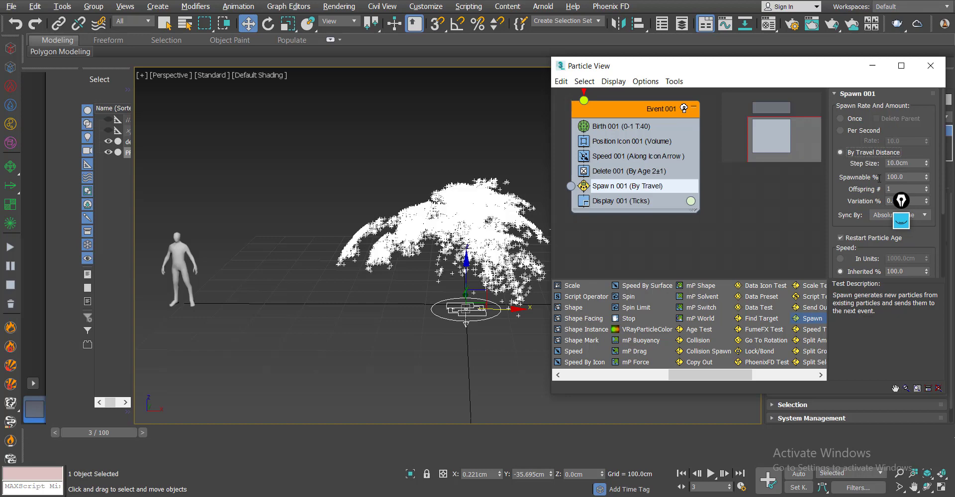
scroll(935, 199, down, 2)
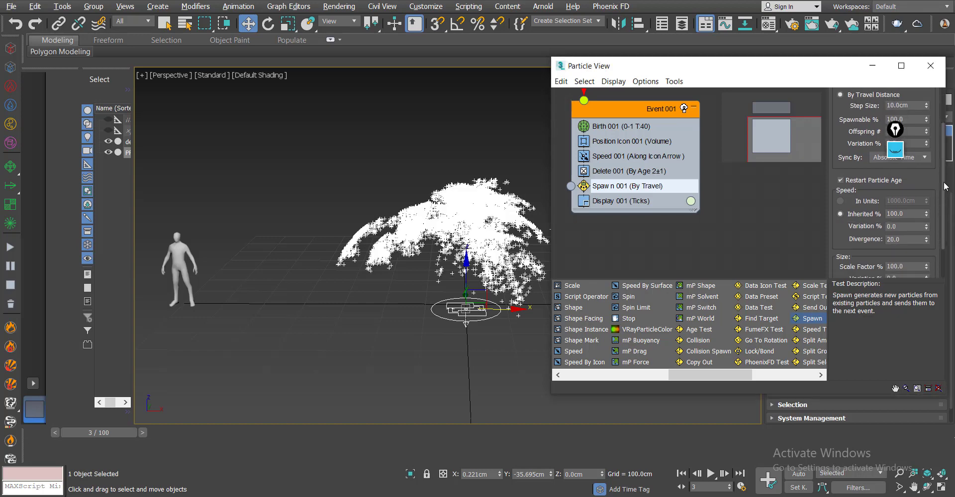
drag(927, 214, 923, 247)
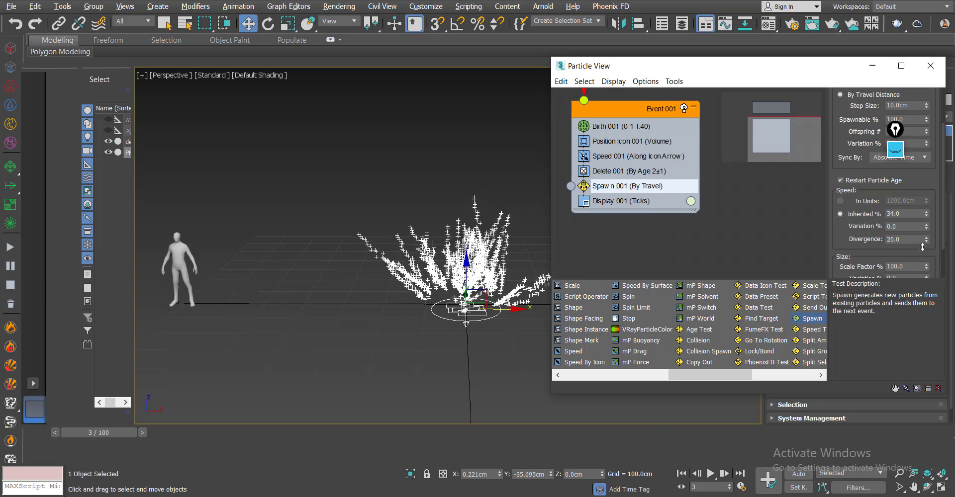
- Add a Delete operator as a new event below Event 001 and wire the Spawn test's output to it
drag(674, 376, 570, 376)
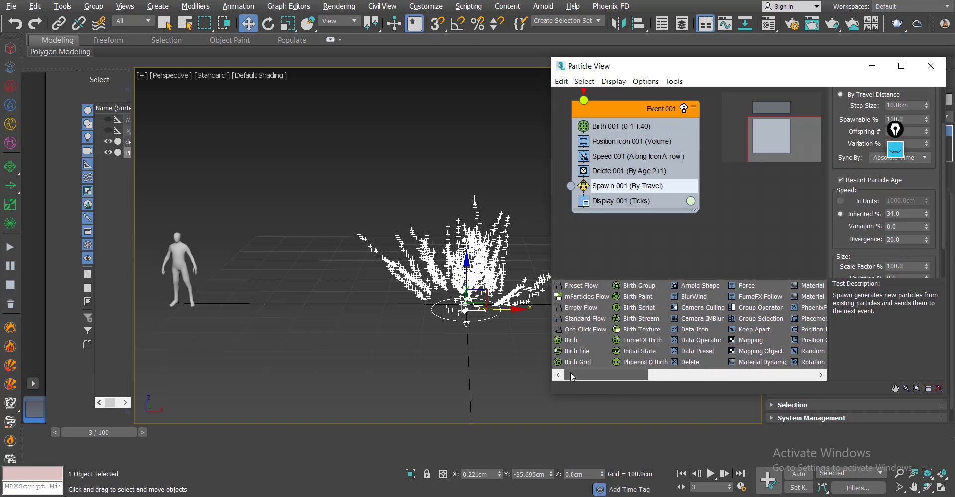
drag(691, 362, 622, 231)
drag(571, 186, 625, 243)
- Set Event 002's Delete operator to remove by particle age with Life Span 1 and Variation 0, then check frame 2
click(622, 261)
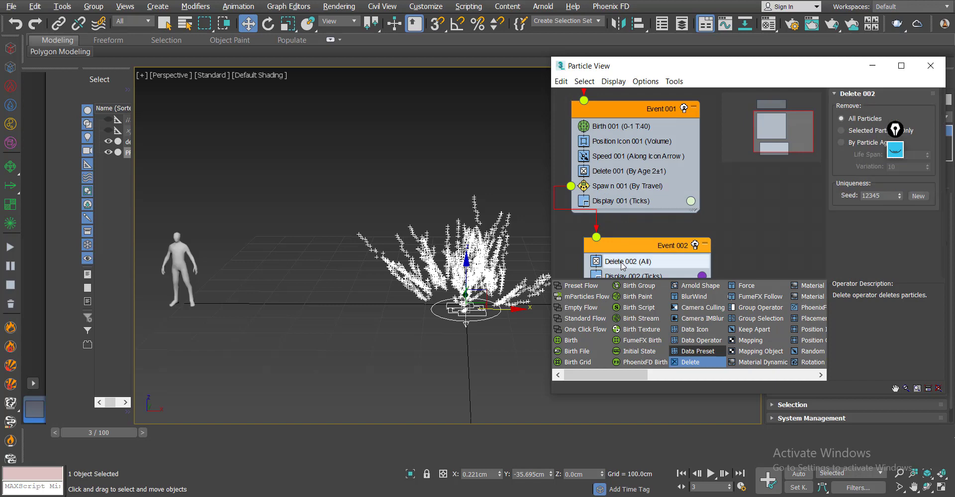
click(841, 142)
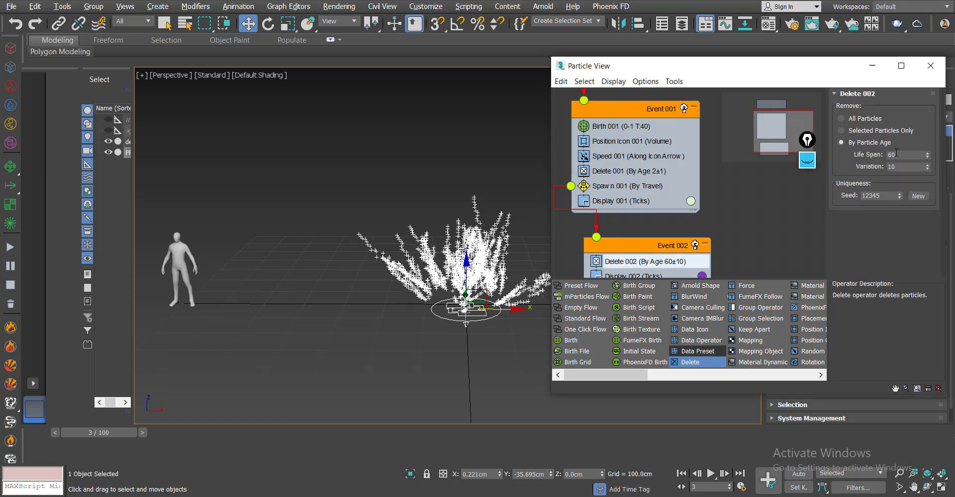
drag(892, 155, 884, 154)
key(Tab)
text(0)
key(Return)
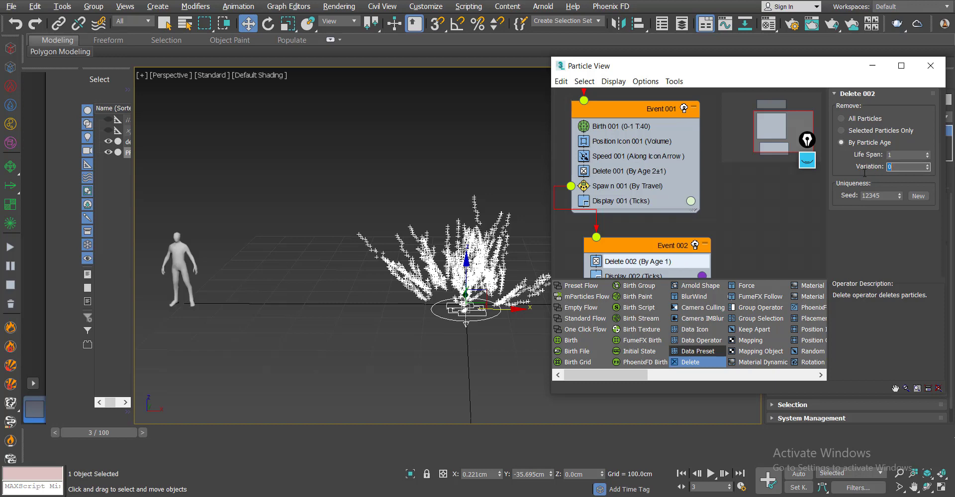
mouse_move(90, 434)
mouse_down()
mouse_move(62, 438)
mouse_move(84, 439)
mouse_up()
- Set the Spawn test's Offspring to 7 and its Variation to 64%, keeping the time at frame 2
click(627, 186)
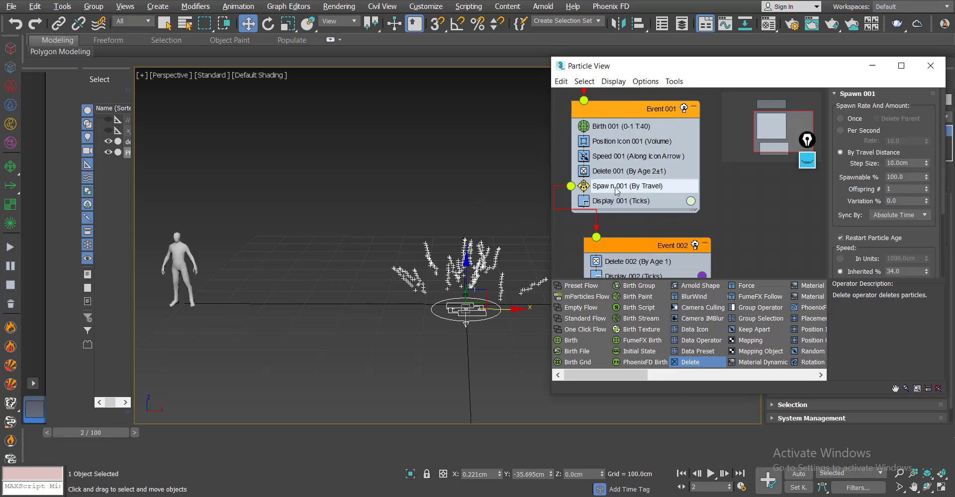
mouse_move(927, 202)
mouse_down()
mouse_move(921, 139)
mouse_move(927, 187)
mouse_up()
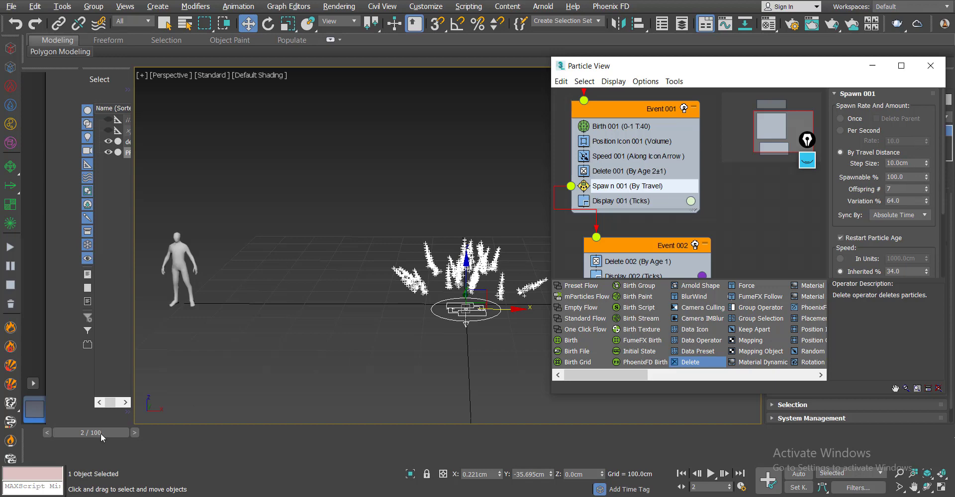
mouse_move(101, 433)
mouse_down()
mouse_move(118, 431)
mouse_move(106, 432)
mouse_up()
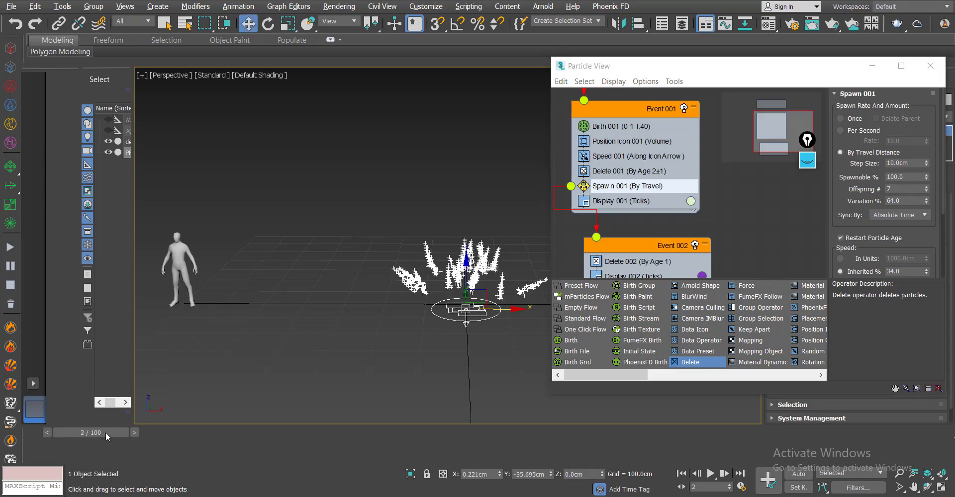
- Change the display type of Event 001's particles to Circles
click(627, 130)
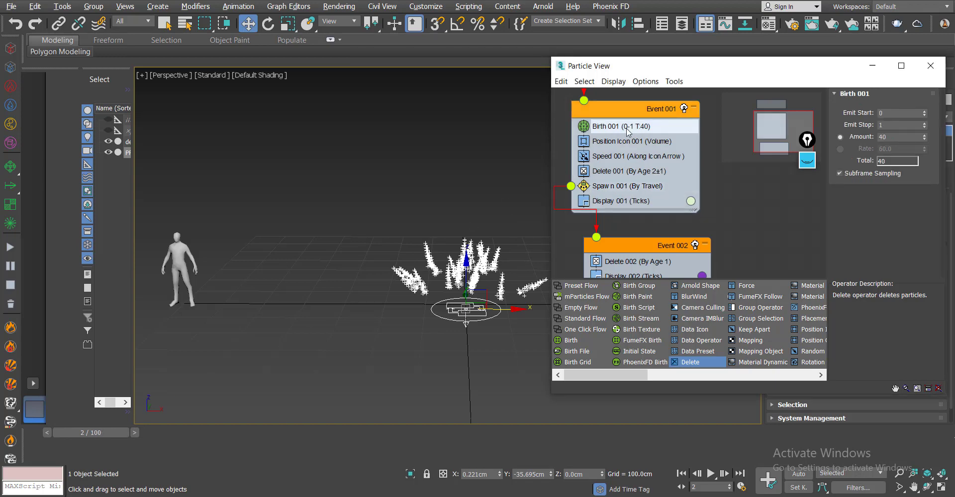
click(632, 201)
click(895, 112)
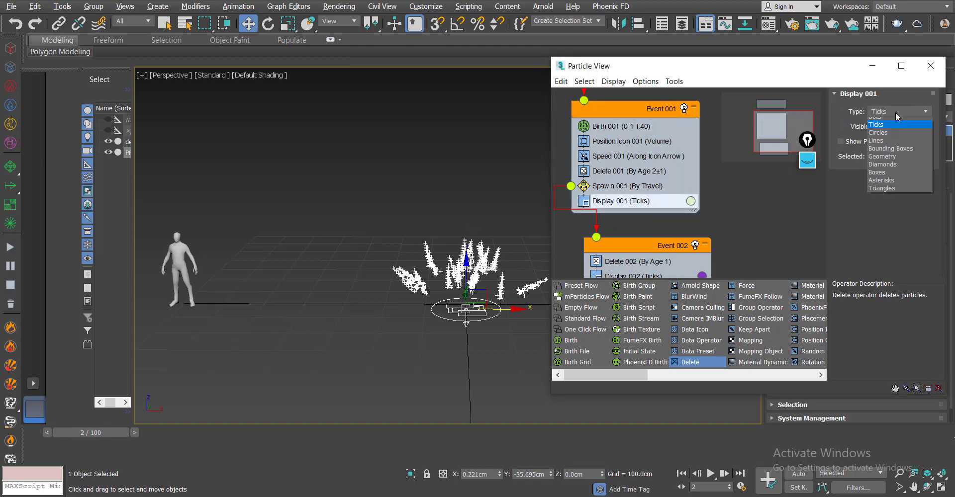
click(896, 111)
click(895, 112)
click(887, 146)
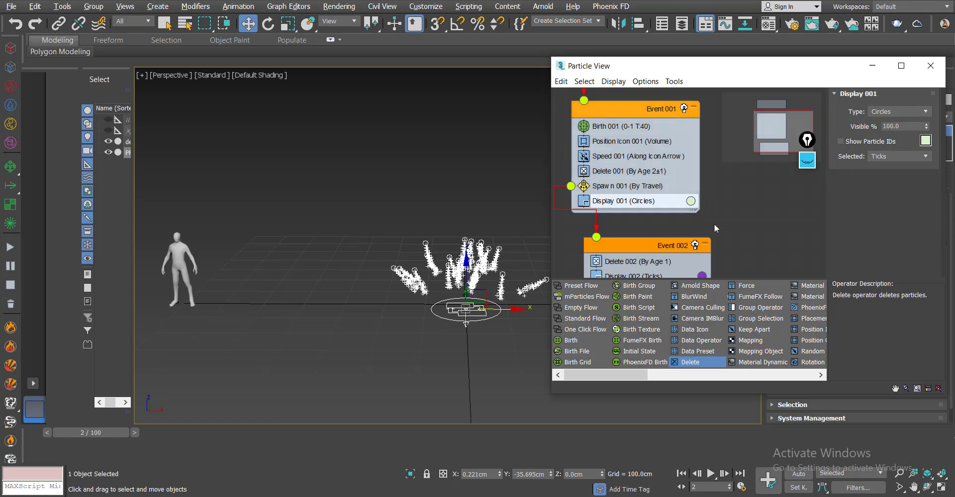
- Move Event 002 closer to Event 001 and change its particle display type to Dots
drag(671, 246, 670, 233)
click(659, 264)
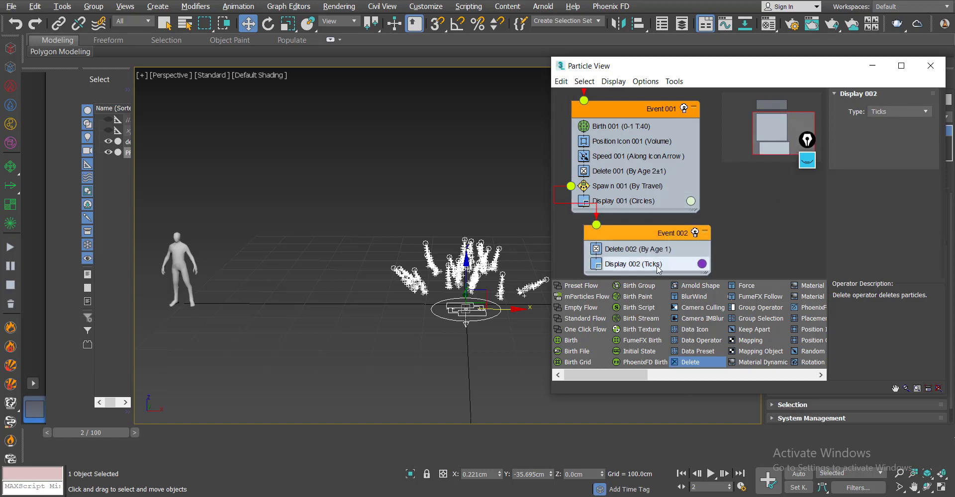
click(887, 113)
click(875, 130)
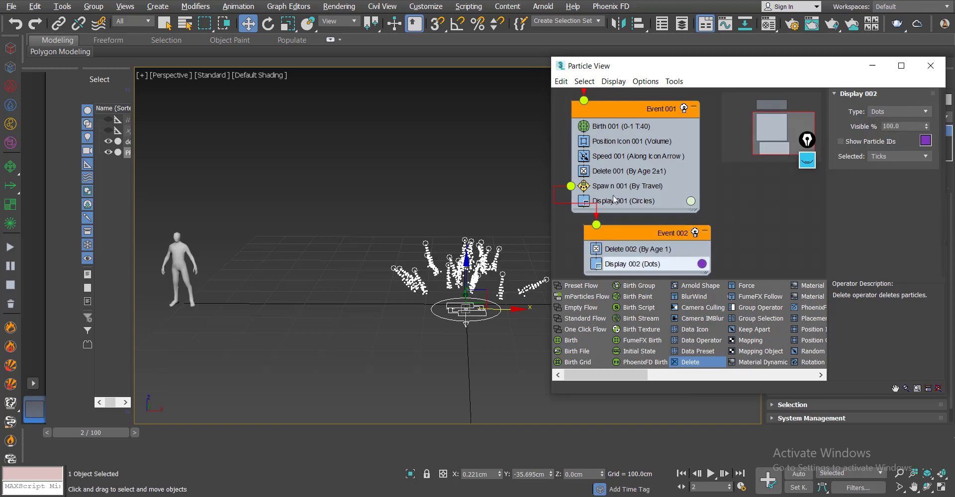
- Go to frame 3, clear the selection to check the particle trails, and close Particle View
alt+middle_drag(378, 329, 315, 323)
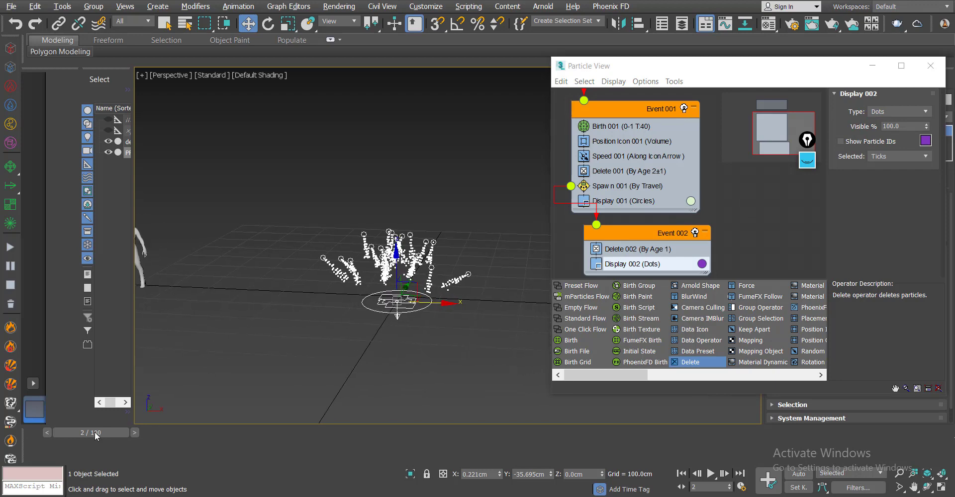
mouse_move(95, 436)
mouse_down()
mouse_move(111, 435)
mouse_move(87, 438)
mouse_move(106, 437)
mouse_up()
click(267, 343)
key(w)
scroll(726, 203, down, 3)
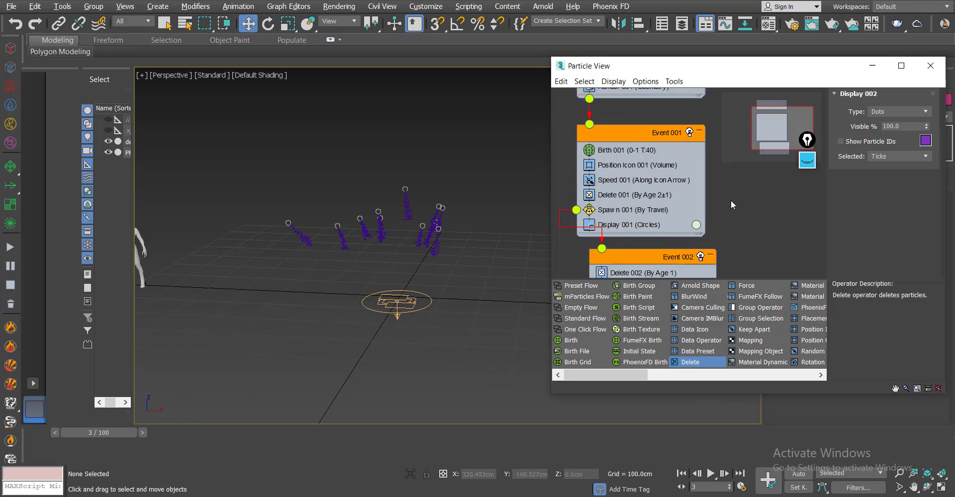
click(929, 66)
mouse_move(428, 254)
middle_down()
mouse_move(447, 244)
mouse_move(417, 243)
middle_up()
scroll(447, 245, down, 3)
click(11, 48)
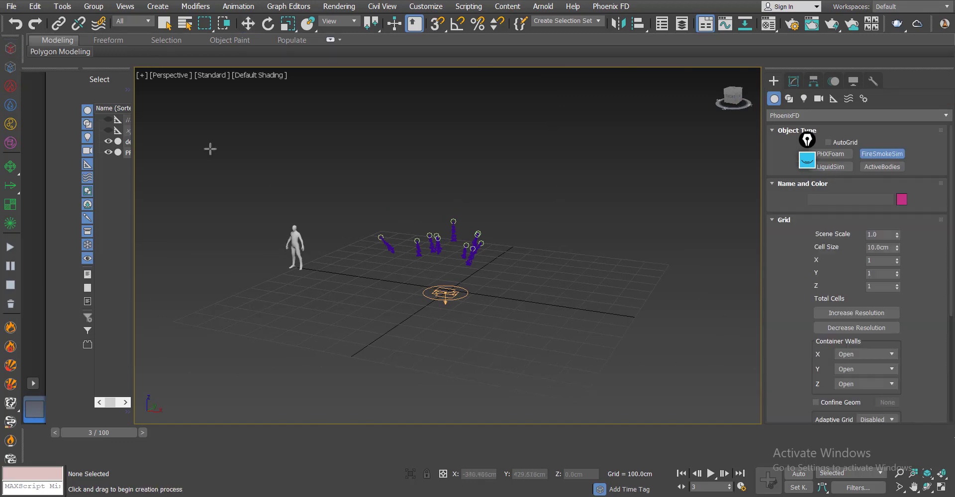
drag(429, 258, 477, 345)
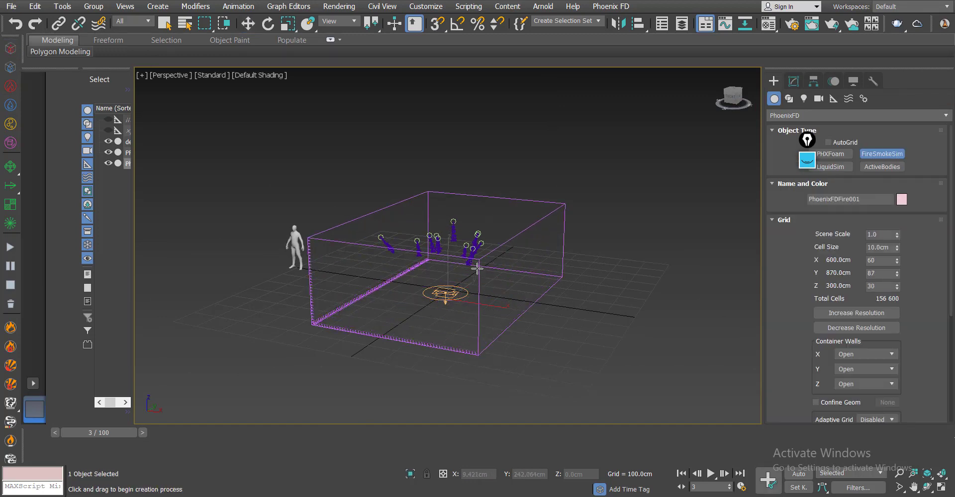
click(477, 263)
alt+middle_drag(473, 264, 580, 321)
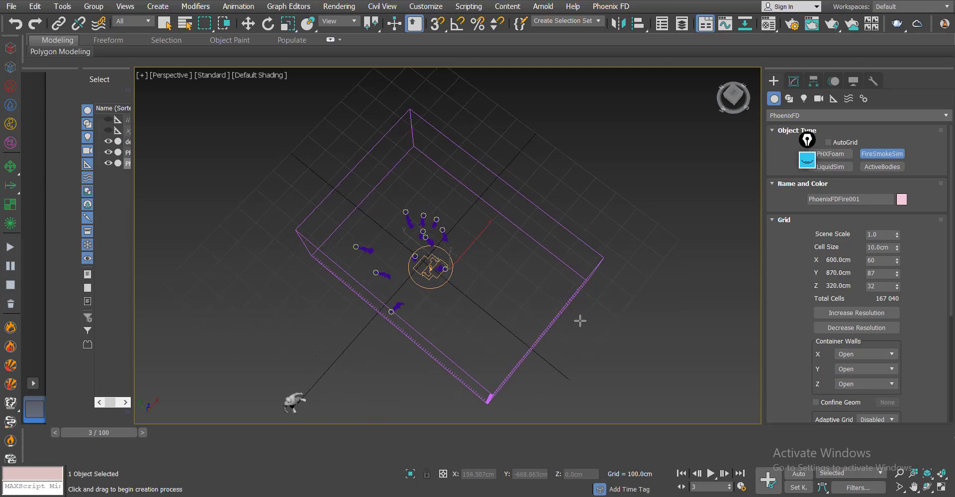
key(ctrl+z)
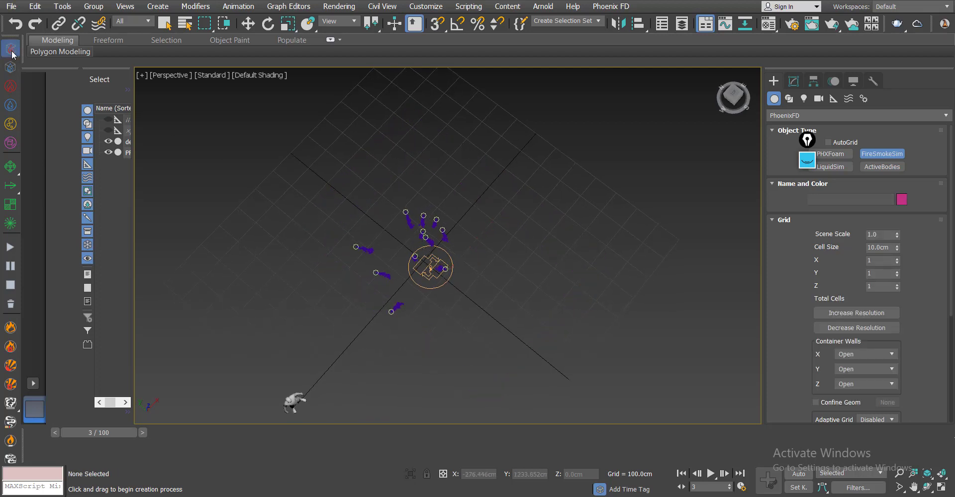
- Draw a FireSmokeSim container about 460 × 550 × 270 cm around the particle burst, working from an overhead view
drag(405, 191, 435, 373)
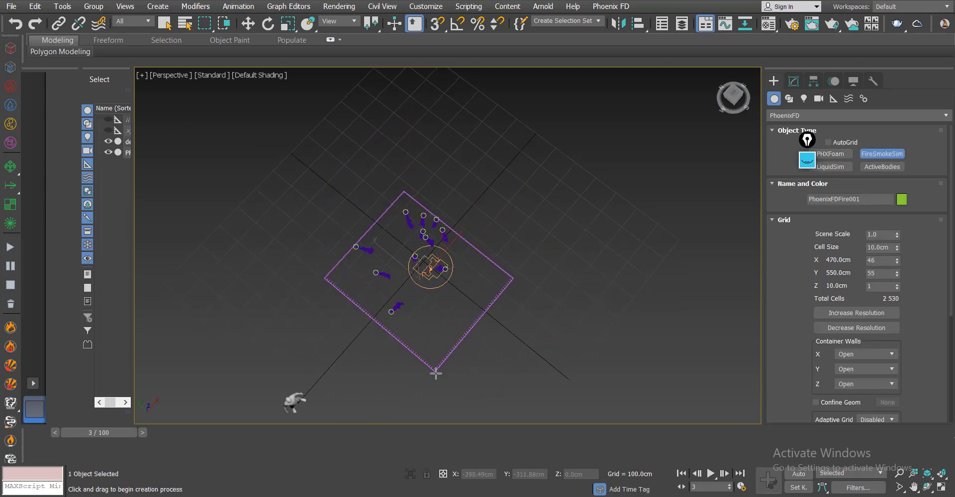
alt+middle_drag(443, 297, 458, 269)
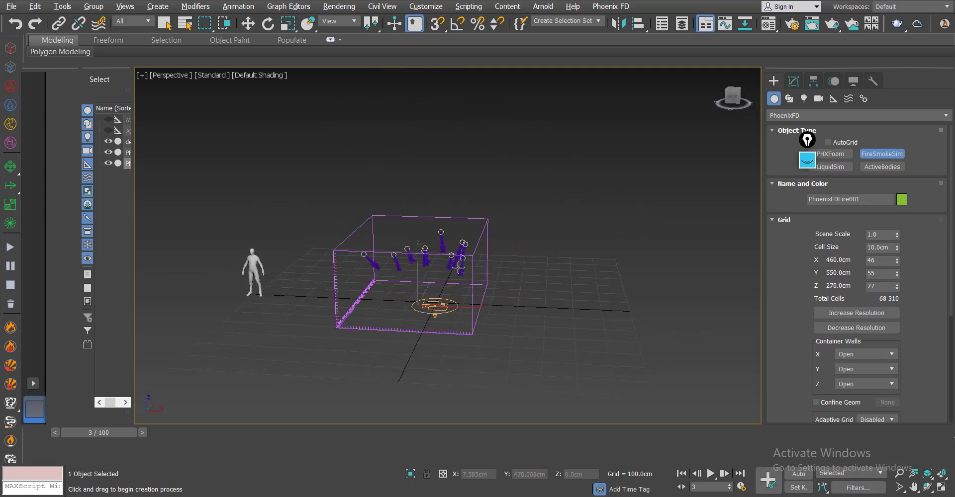
- Place a PHXSource helper beside the simulator and add the PF Source with both its events as emitter nodes
click(13, 90)
click(533, 285)
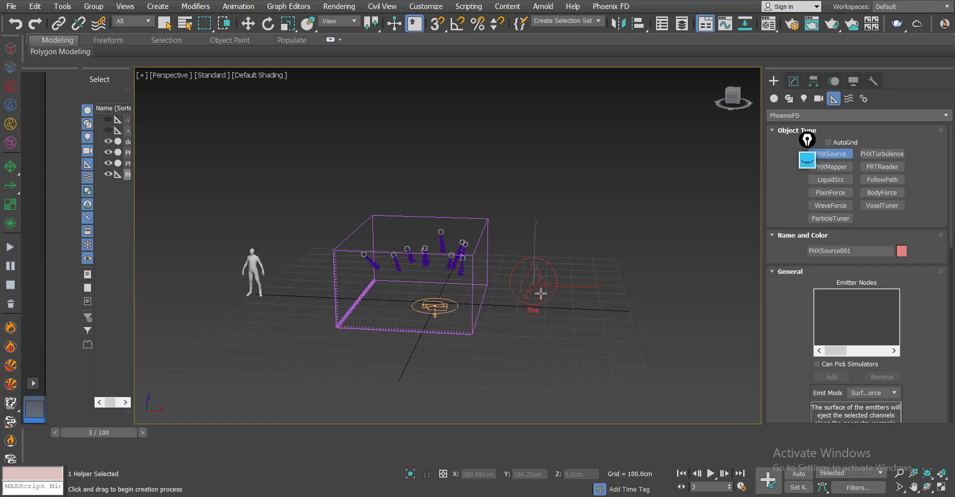
right_click(541, 293)
click(793, 81)
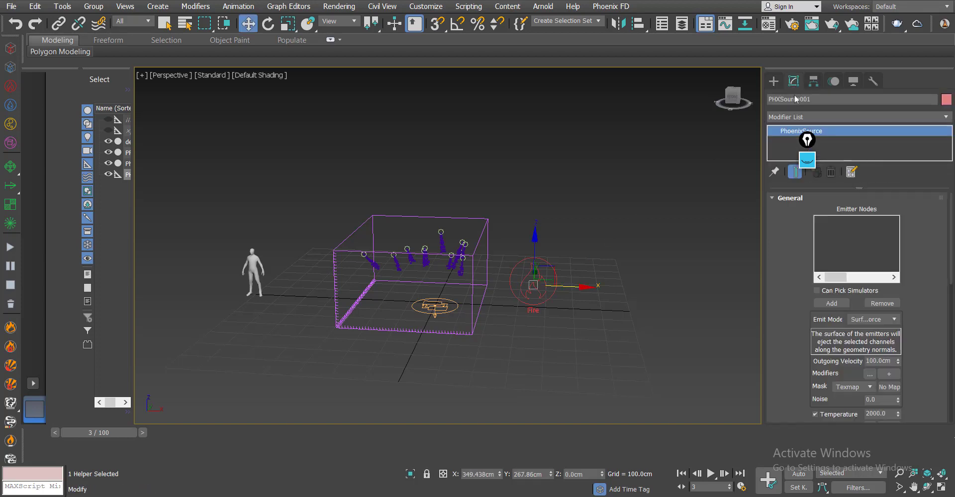
click(832, 304)
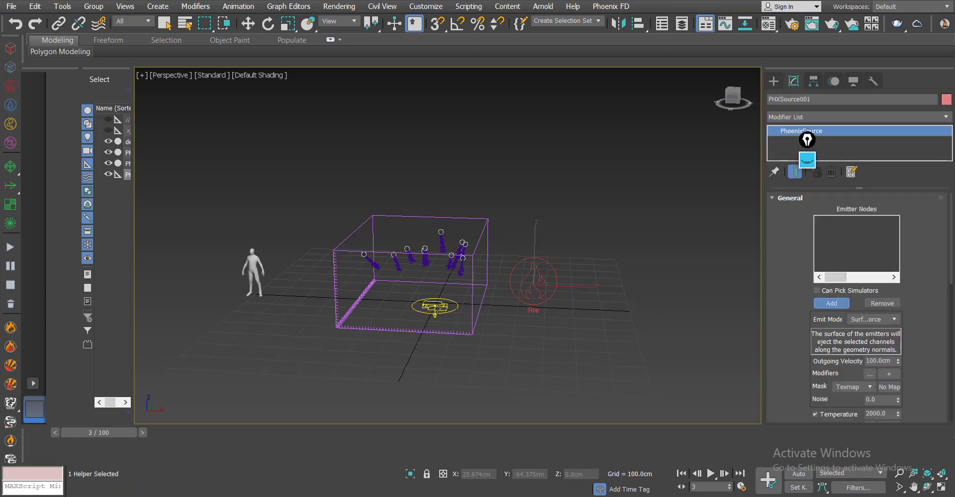
click(434, 306)
click(367, 327)
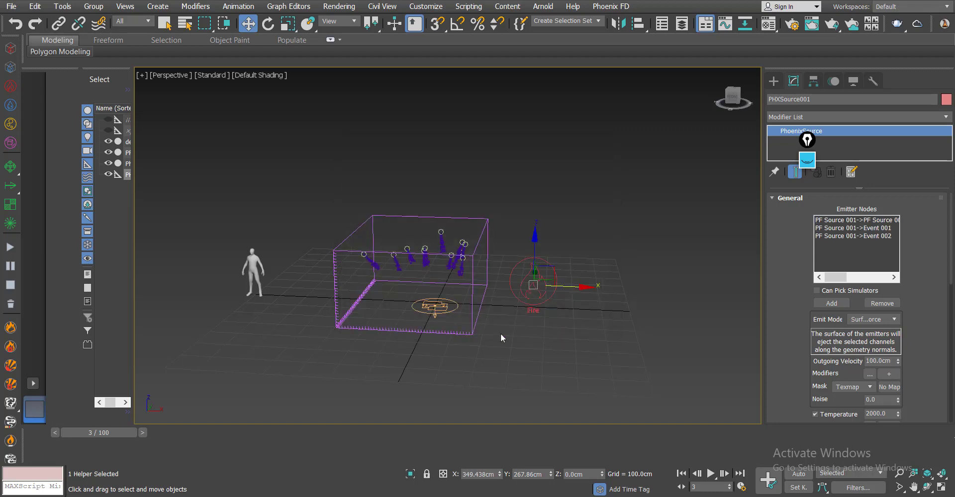
- Set the fire source's Noise to 0.5 and disable its Temperature channel, leaving Smoke enabled
scroll(802, 361, down, 3)
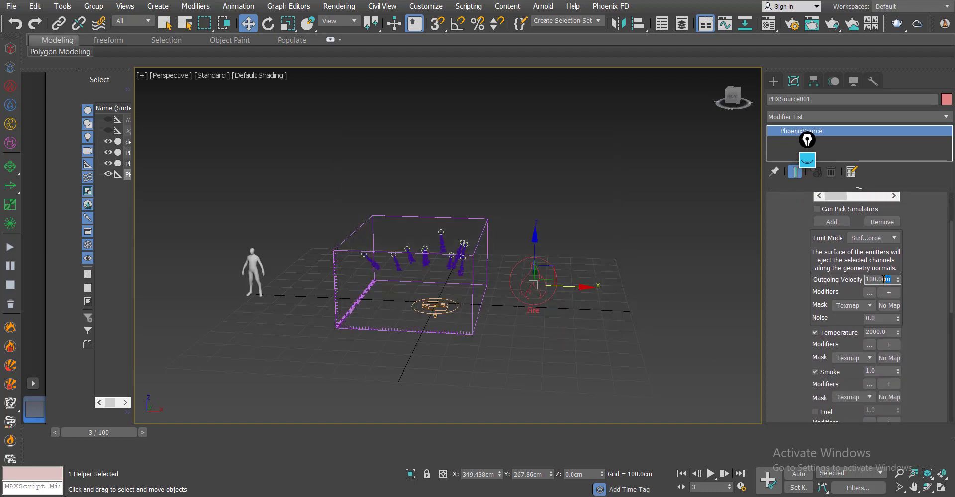
click(881, 318)
click(840, 333)
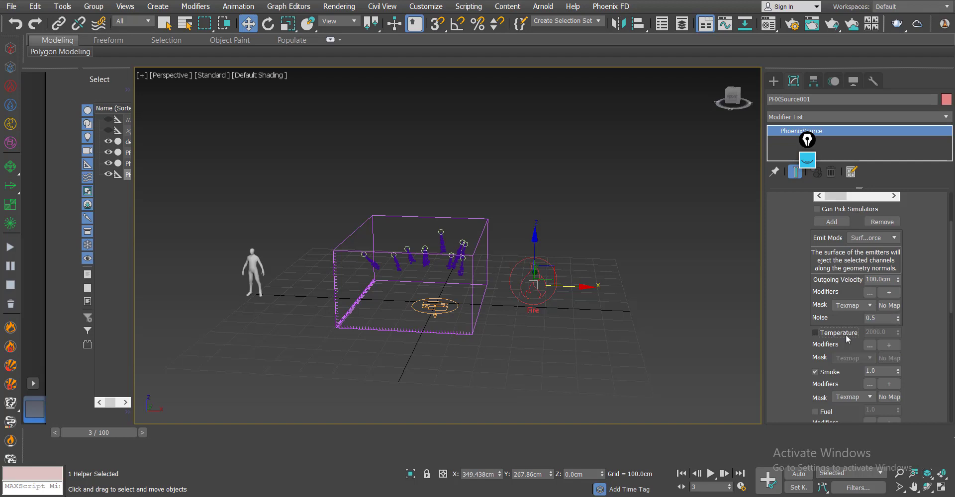
scroll(921, 249, down, 4)
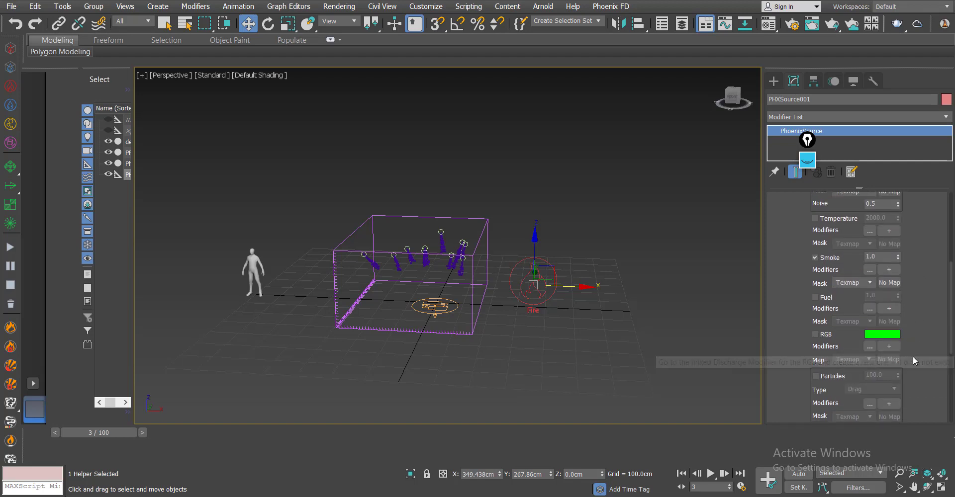
scroll(912, 356, down, 4)
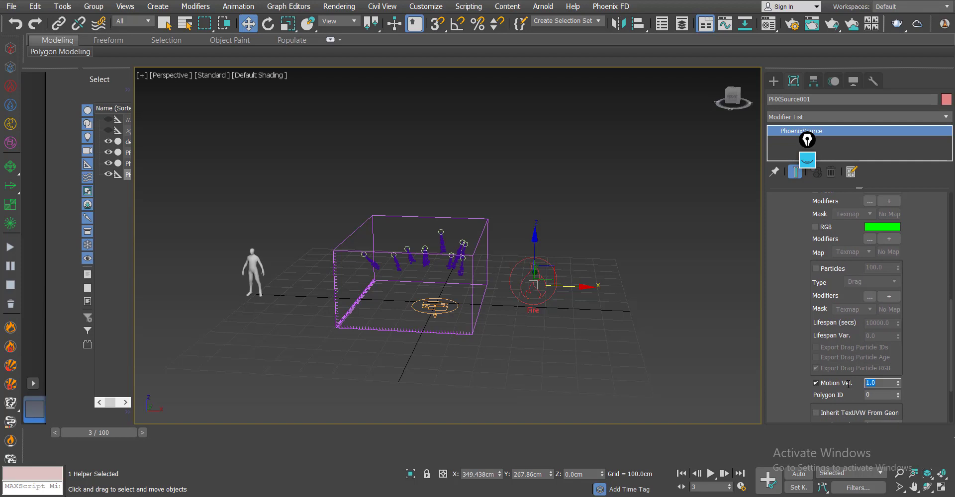
- Select the fire simulator and review its Grid cell size and Dynamics settings
click(470, 319)
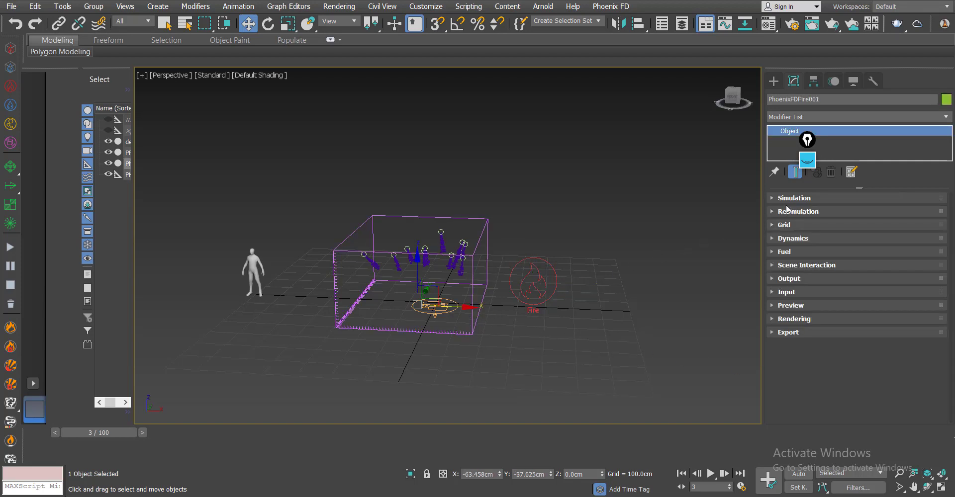
click(785, 225)
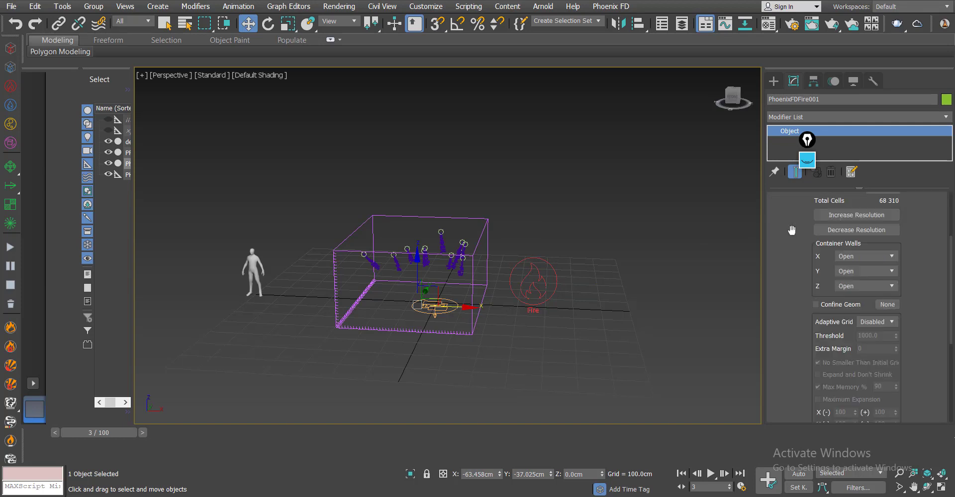
click(875, 249)
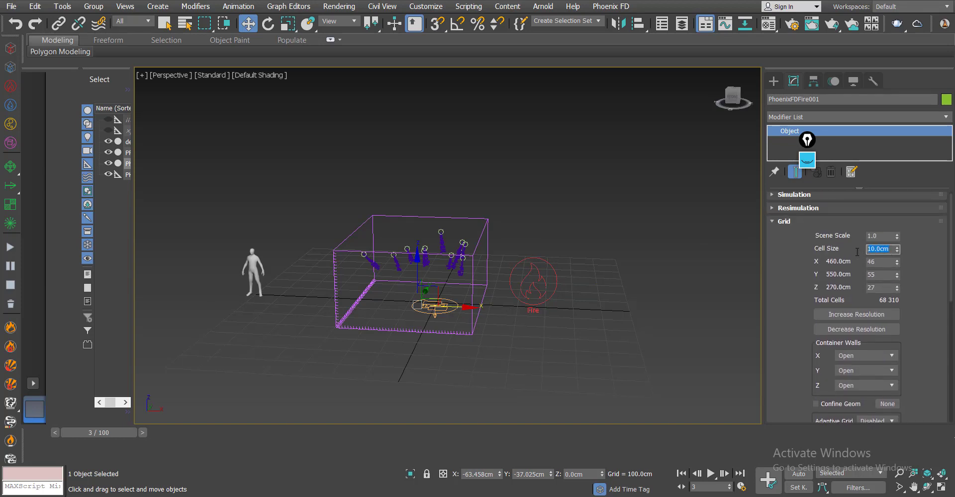
click(795, 224)
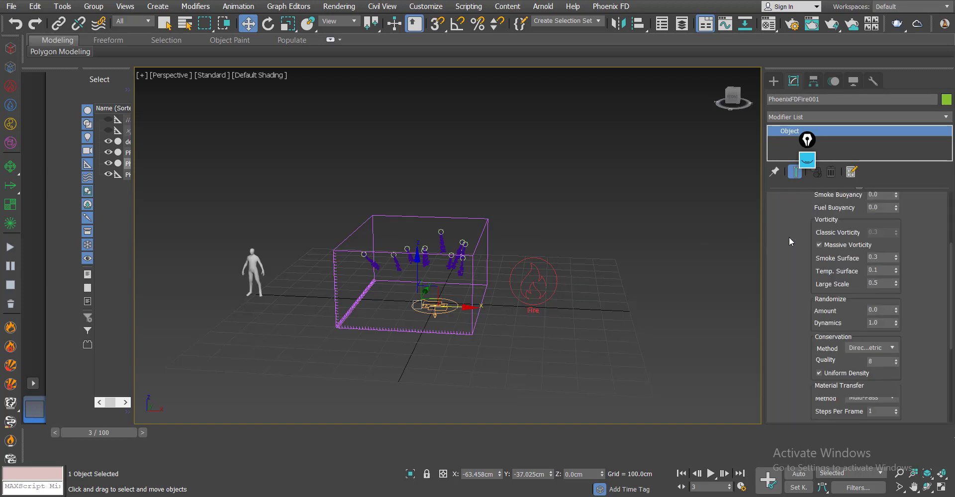
click(791, 236)
scroll(788, 247, down, 3)
drag(788, 247, 790, 343)
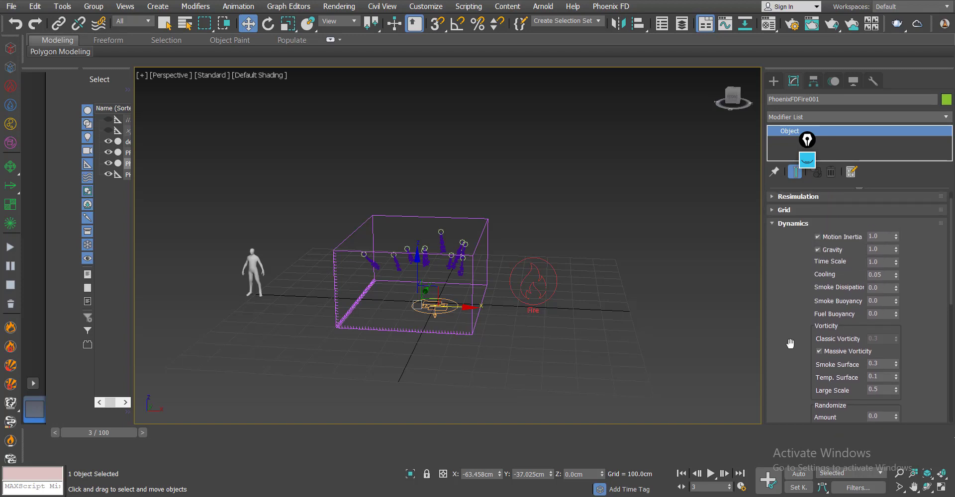
click(793, 224)
- Set the simulator grid's Z container wall to Jammed (-)
click(791, 211)
click(866, 286)
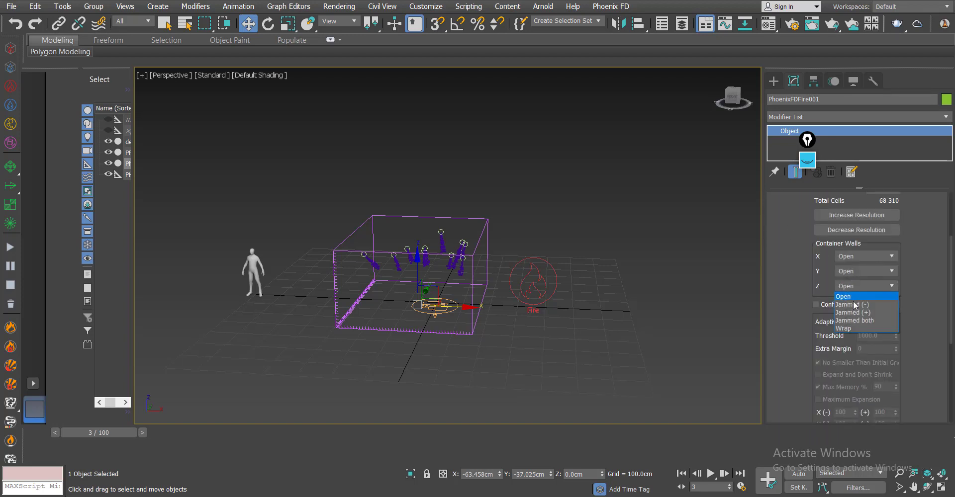
click(854, 305)
- Set the simulator's Adaptive Grid mode to Smoke and open its Extra Margin value for editing
scroll(789, 350, down, 3)
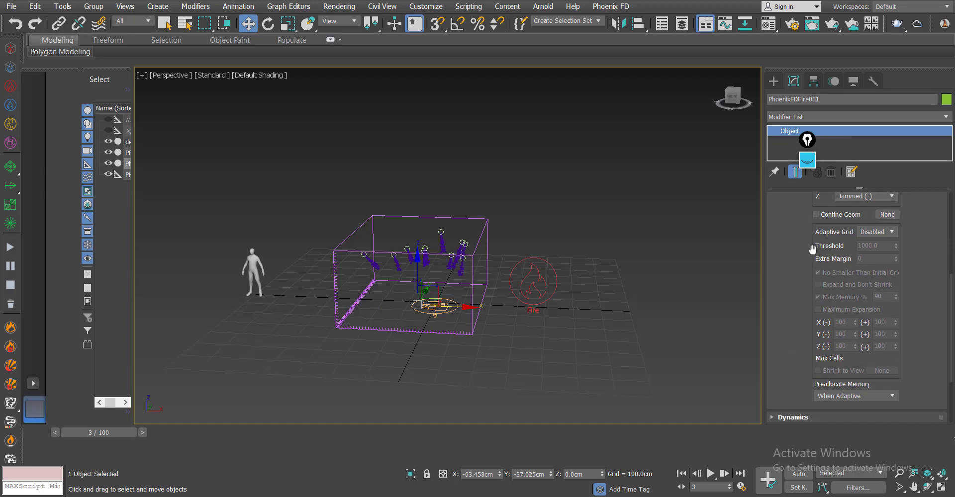
click(878, 231)
click(878, 261)
drag(877, 259, 833, 259)
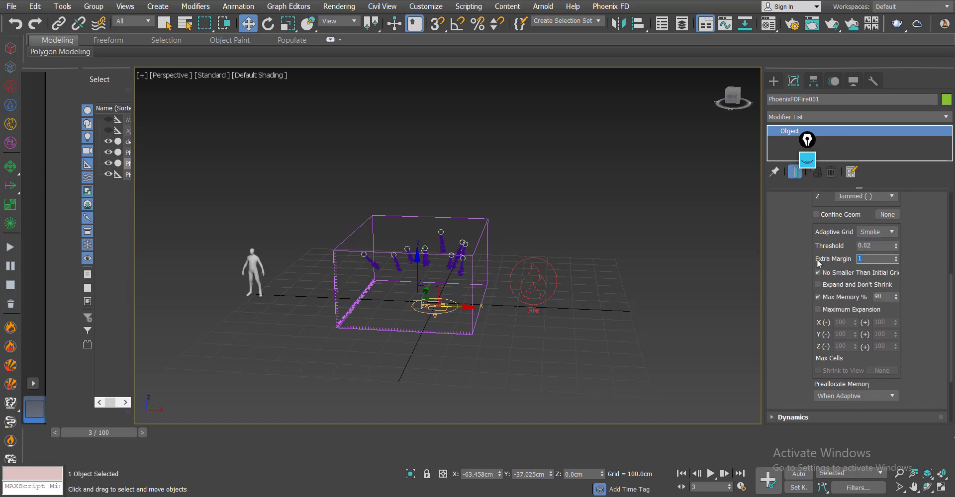
scroll(806, 265, up, 5)
click(782, 225)
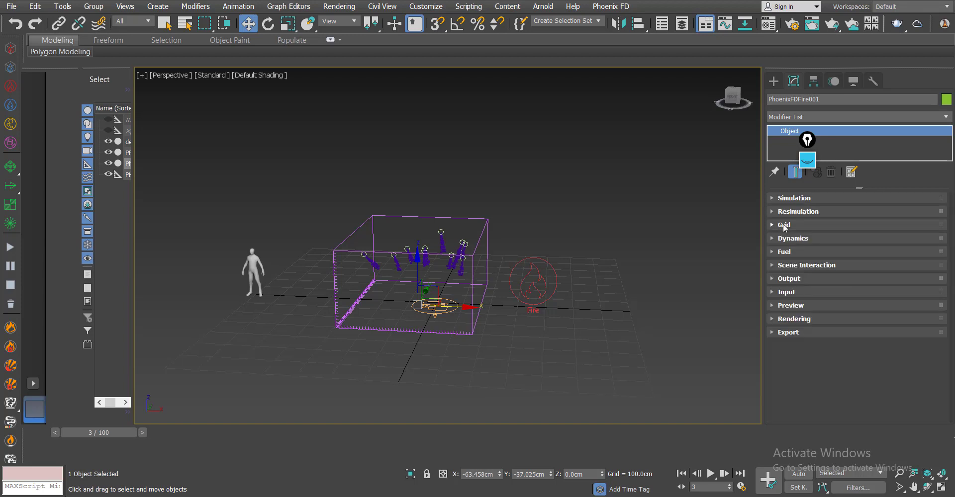
- Set the simulator's Smoke Buoyancy to -0.5 in its dynamics settings
click(810, 238)
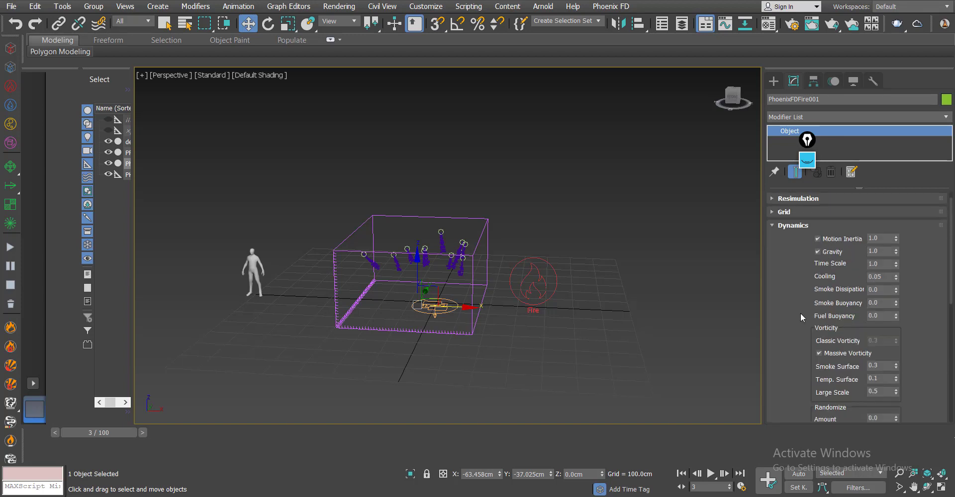
click(884, 303)
text(0.5)
scroll(945, 317, down, 4)
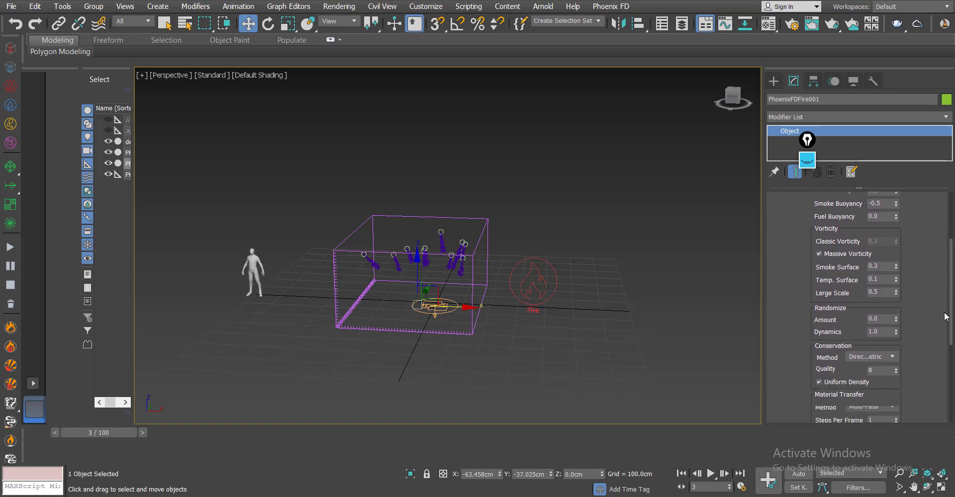
- Set the simulator's Large Scale vorticity to 1.0 and its Randomize Amount to 0.5
drag(897, 292, 905, 240)
scroll(911, 333, down, 1)
drag(883, 296, 853, 295)
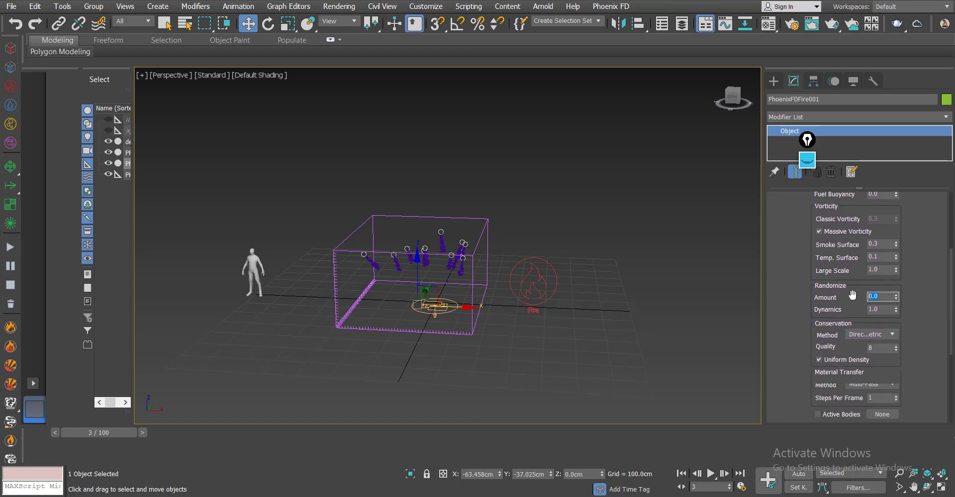
- Set the simulator's conservation Quality to 80 and its material transfer Steps Per Frame to 4
click(877, 349)
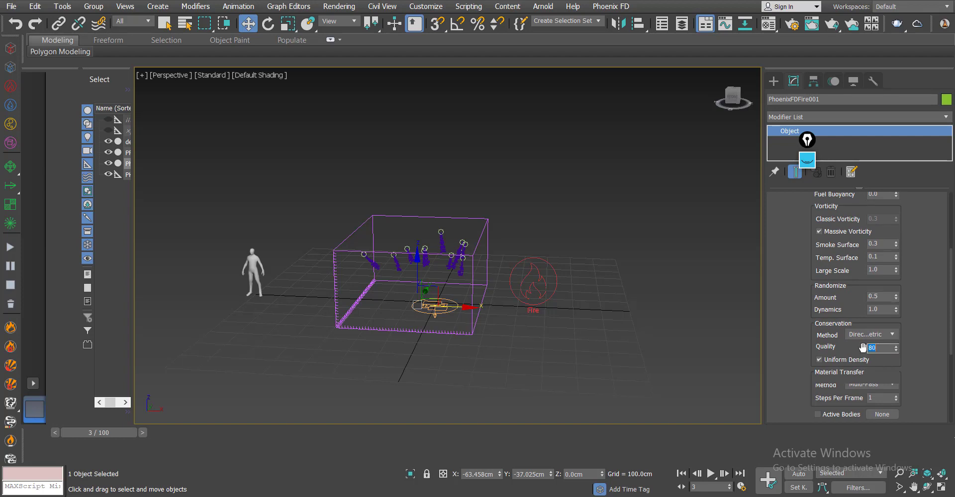
key(Tab)
text(4)
- Enable the simulator's Velocity output grid channel and check the cache save location for OpenVDB files
drag(919, 374, 923, 208)
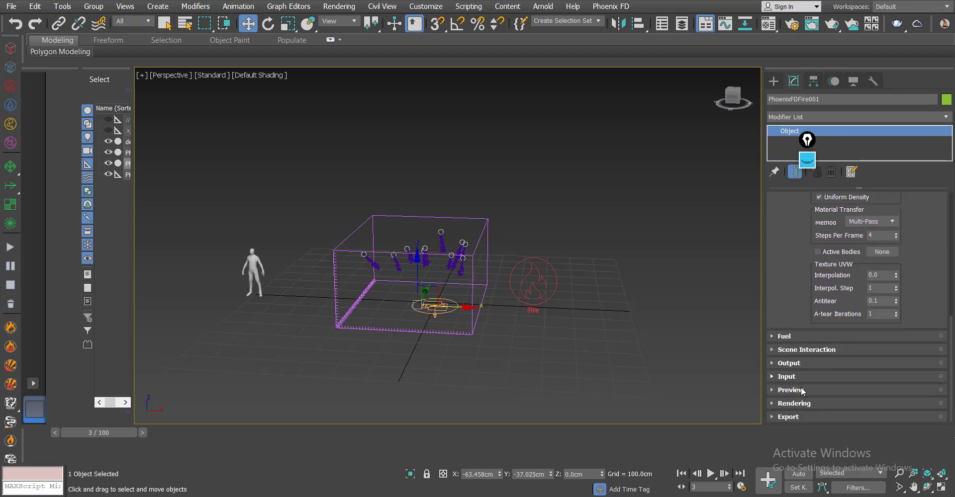
click(807, 364)
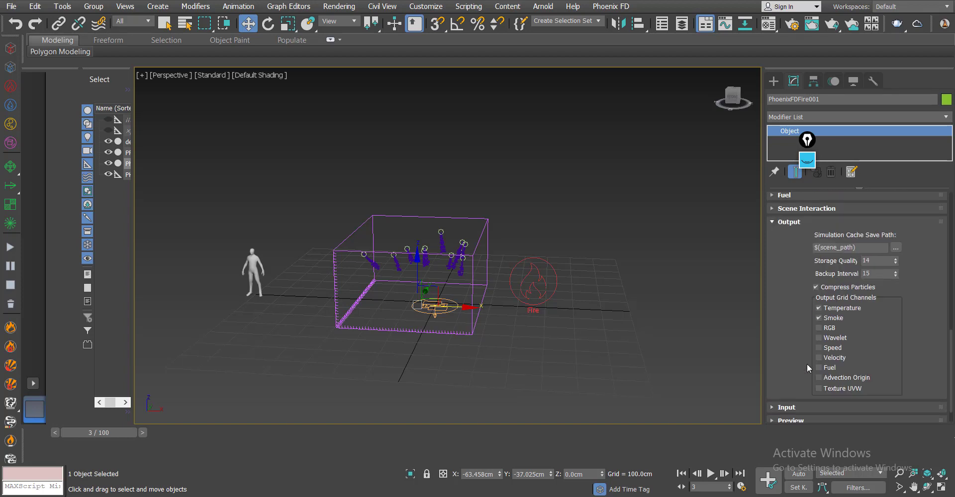
click(895, 248)
click(880, 260)
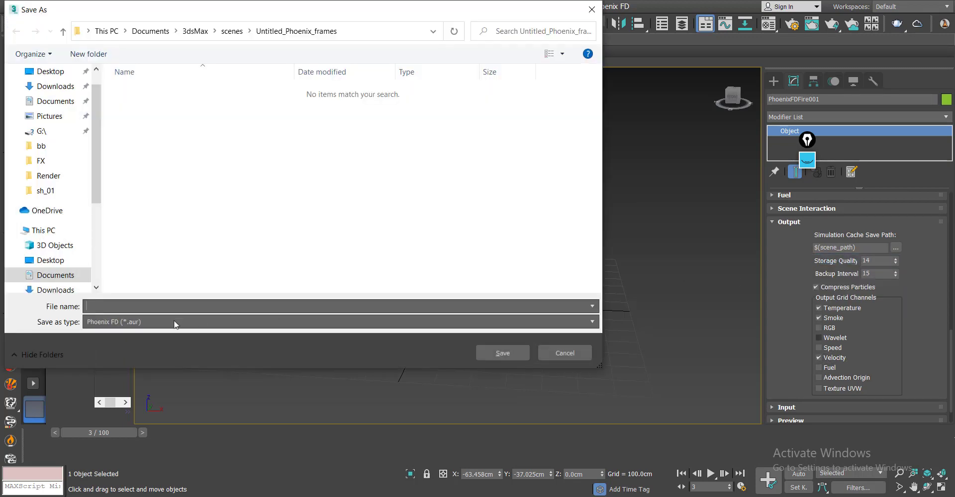
click(140, 322)
click(133, 344)
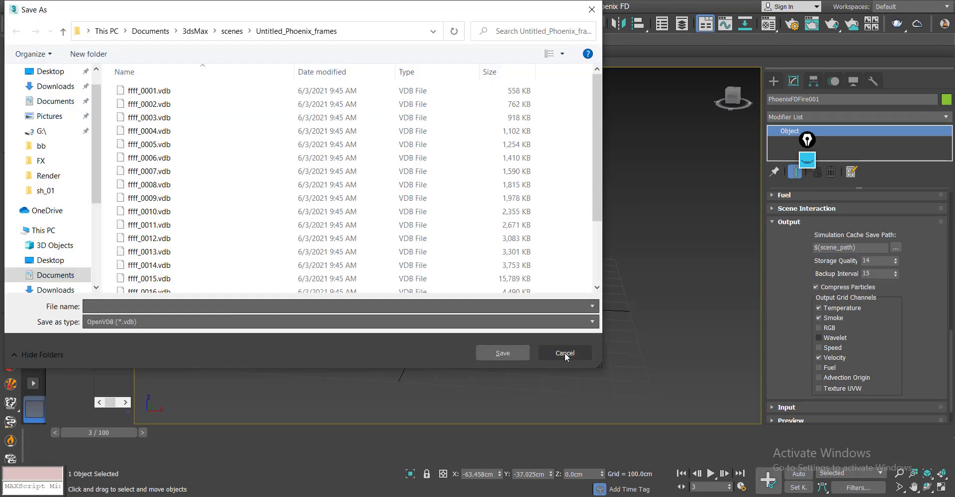
click(565, 354)
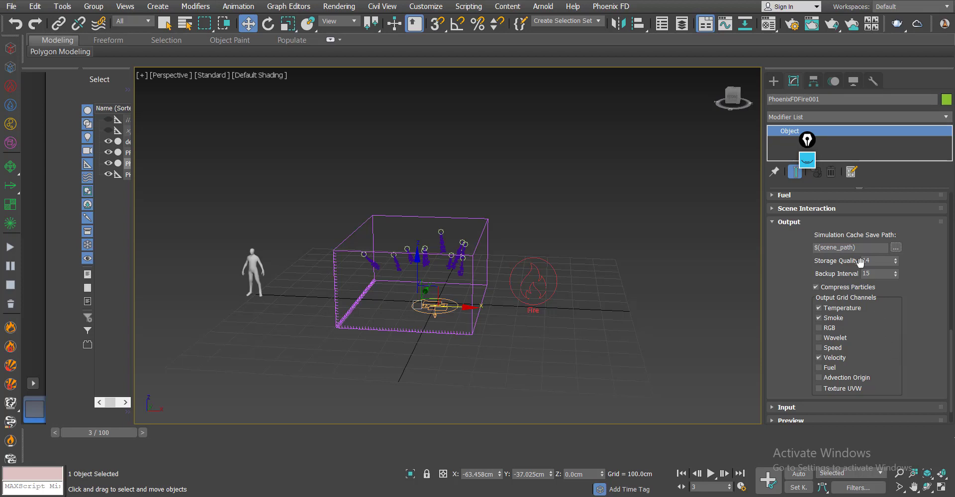
click(846, 223)
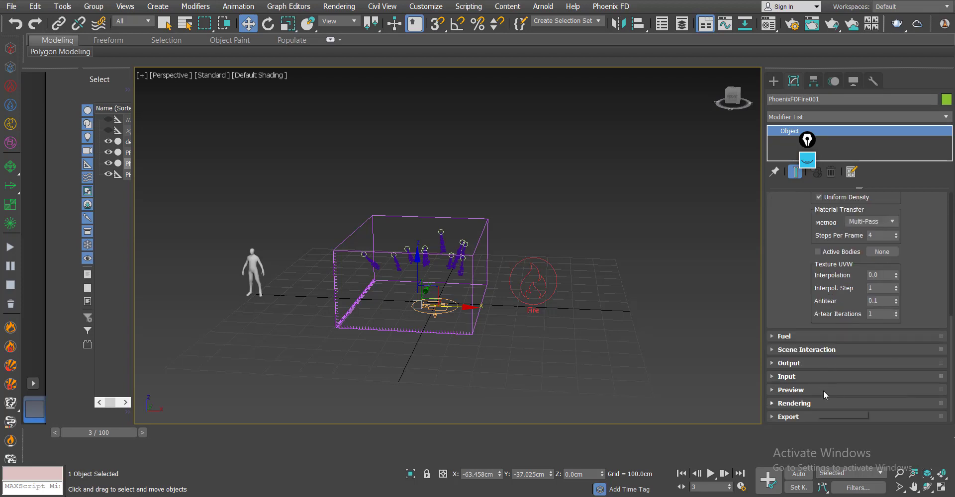
- Enable the simulator's GPU Preview in the viewport
click(823, 390)
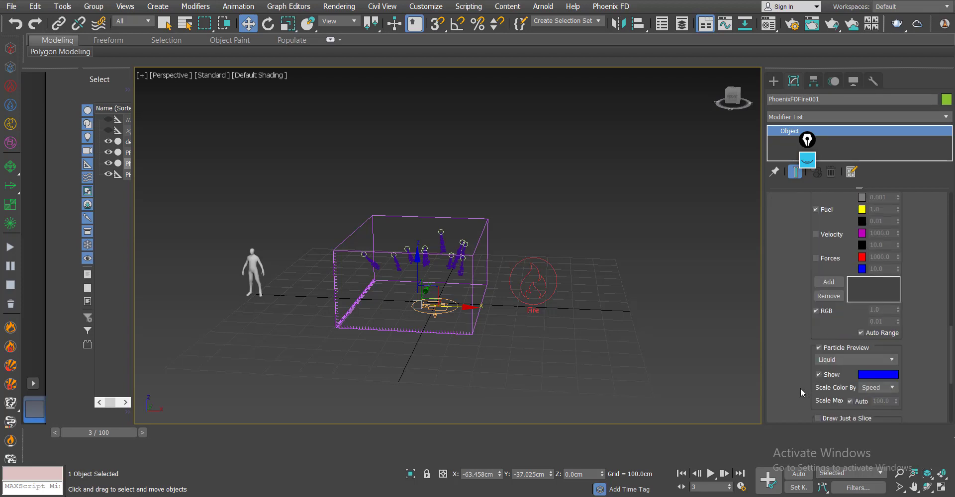
scroll(819, 390, down, 5)
click(817, 282)
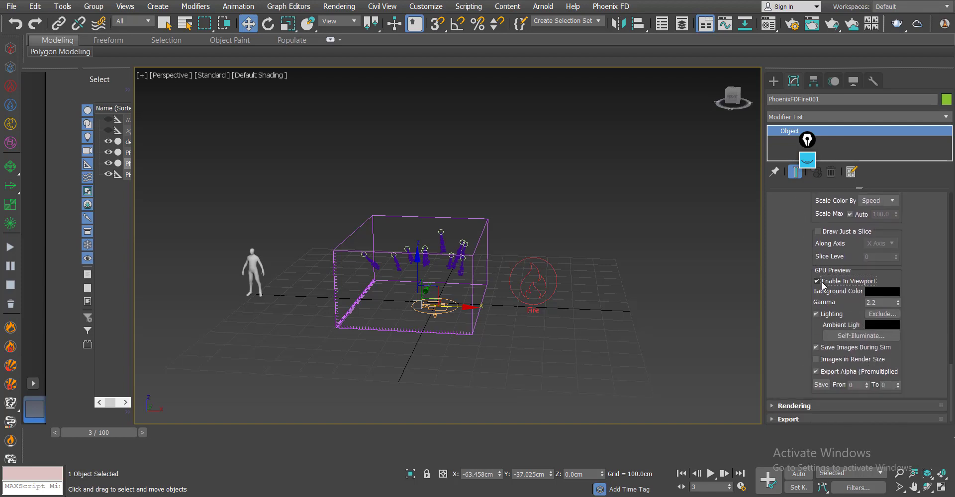
scroll(796, 263, up, 8)
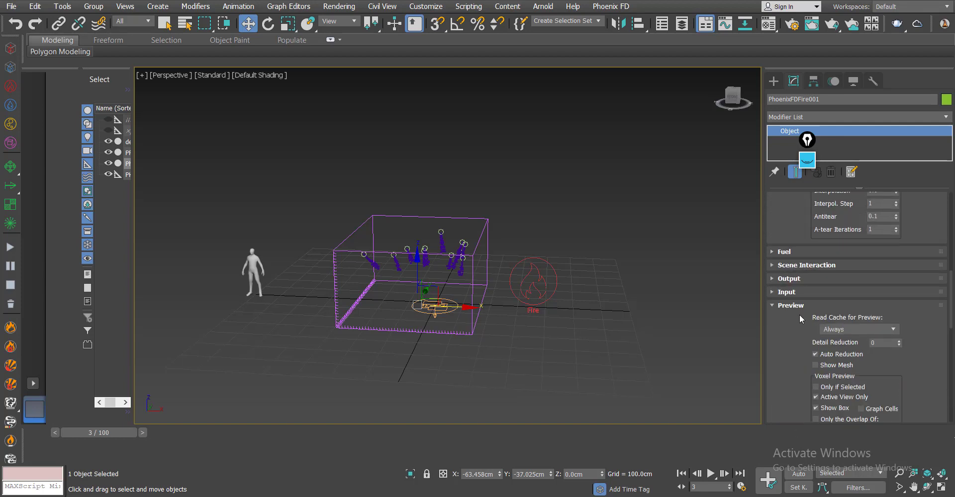
click(799, 306)
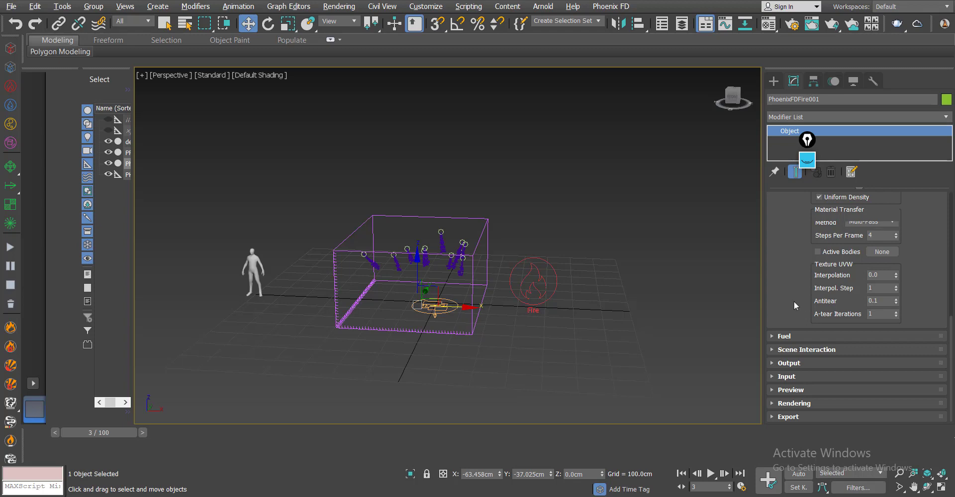
- Save the scene to the Desktop as dd in 3ds Max format
click(10, 6)
click(25, 95)
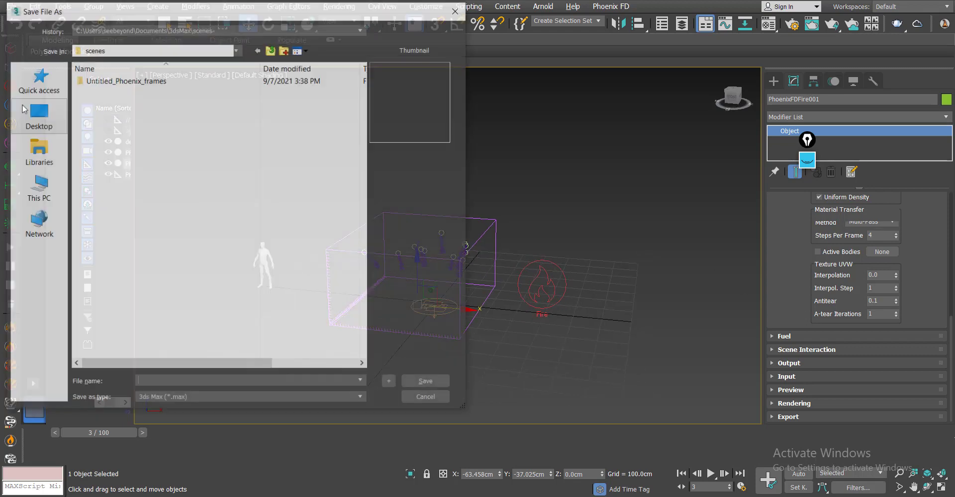
click(33, 118)
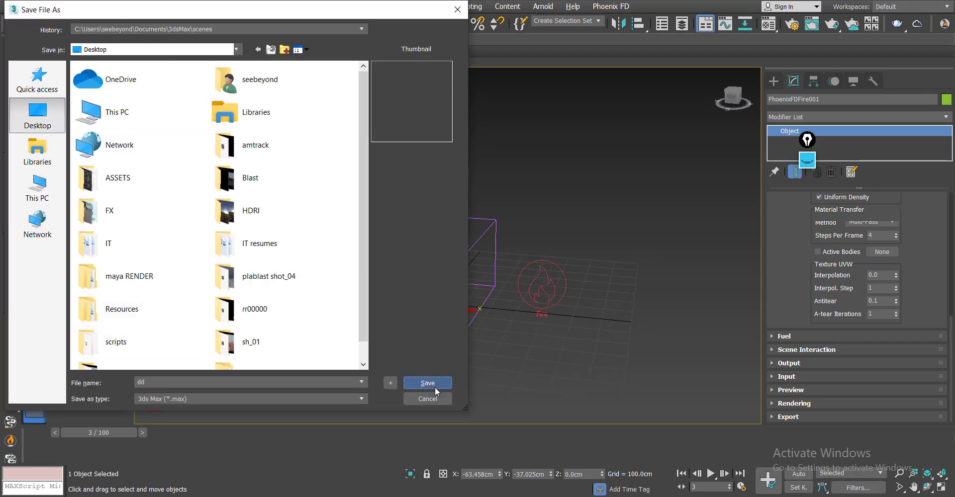
click(425, 383)
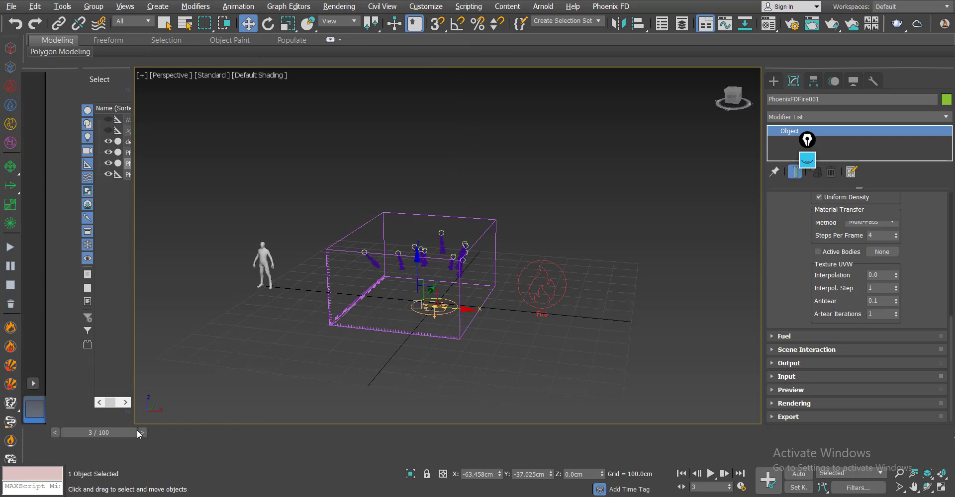
- Run the smoke simulation for about nine frames, stop it, and scrub back to frame 2 to review the explosion
click(10, 248)
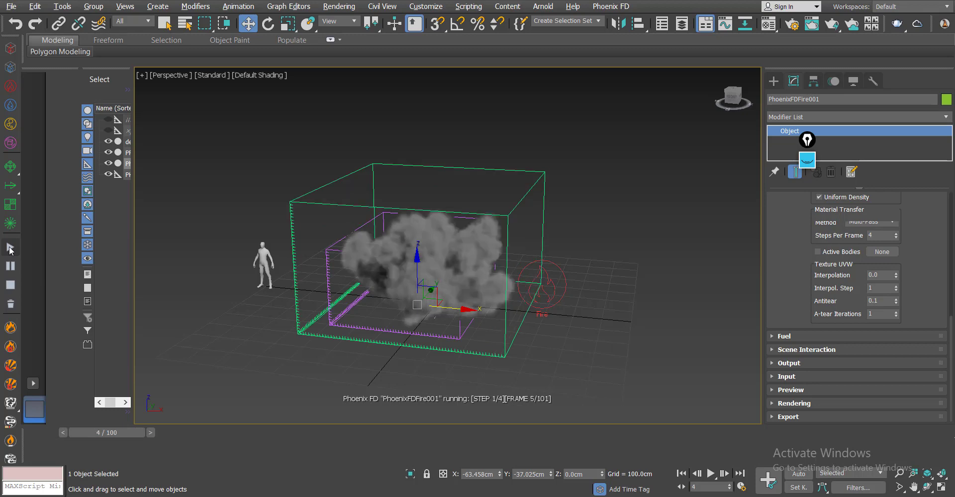
alt+middle_drag(447, 248, 189, 252)
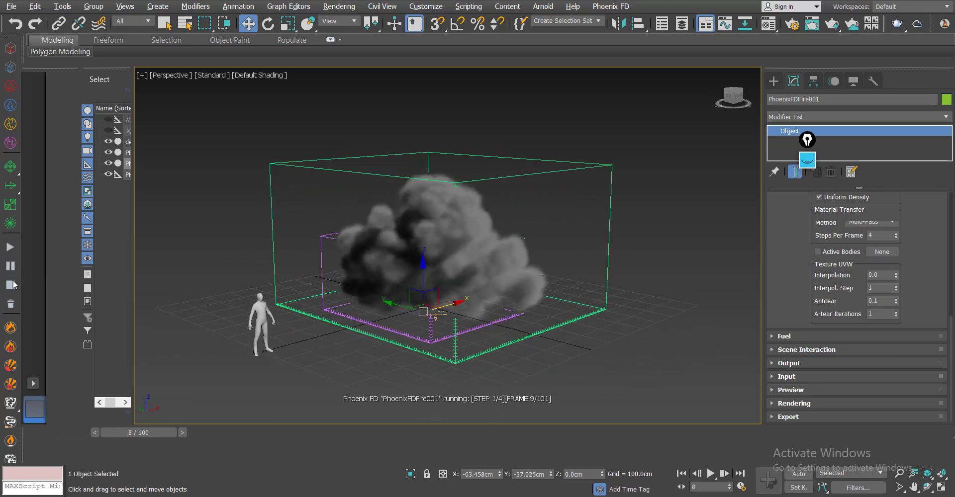
click(13, 288)
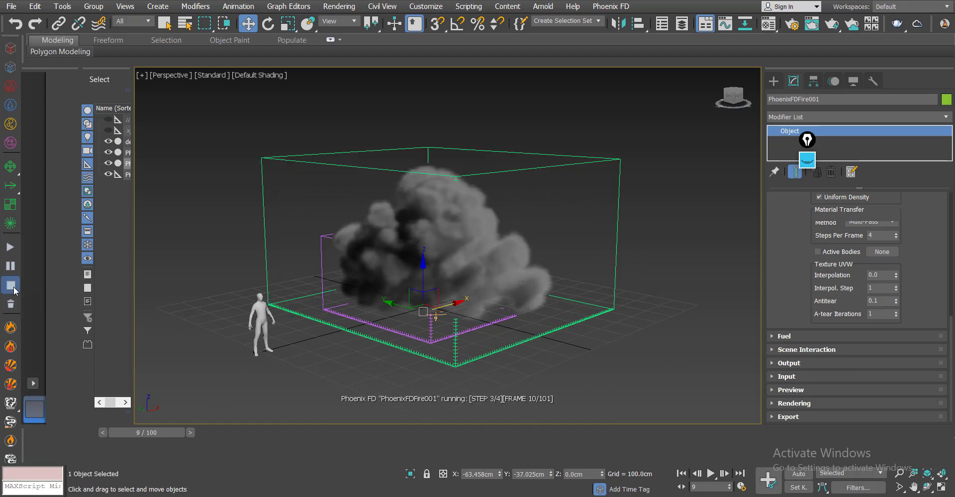
drag(148, 433, 105, 436)
key(w)
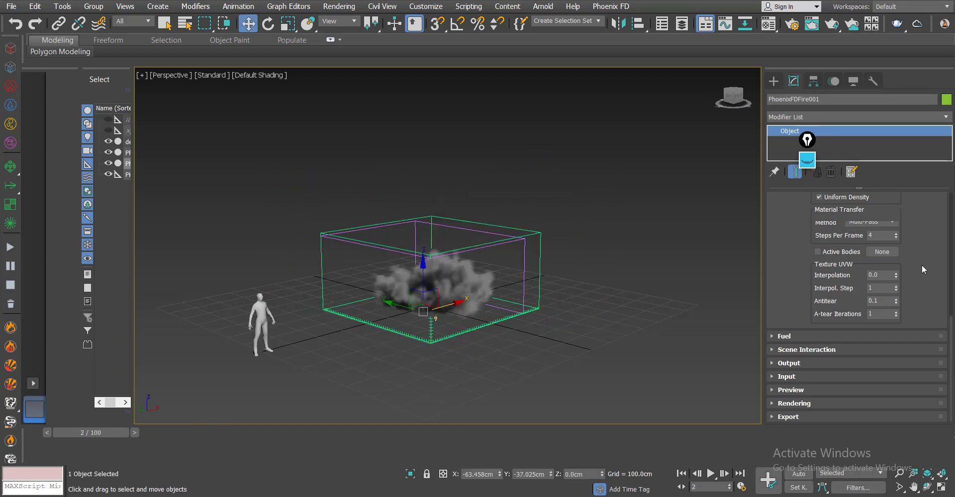
- Set the simulator's grid Cell Size to 7.0 cm and rerun the simulation to about frame 8
scroll(895, 278, up, 10)
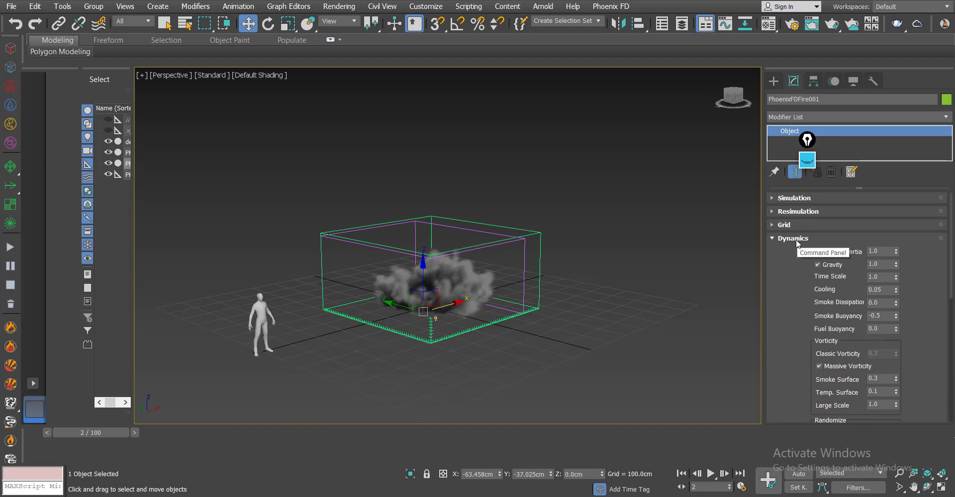
scroll(795, 240, down, 3)
scroll(795, 240, up, 3)
click(785, 240)
click(795, 226)
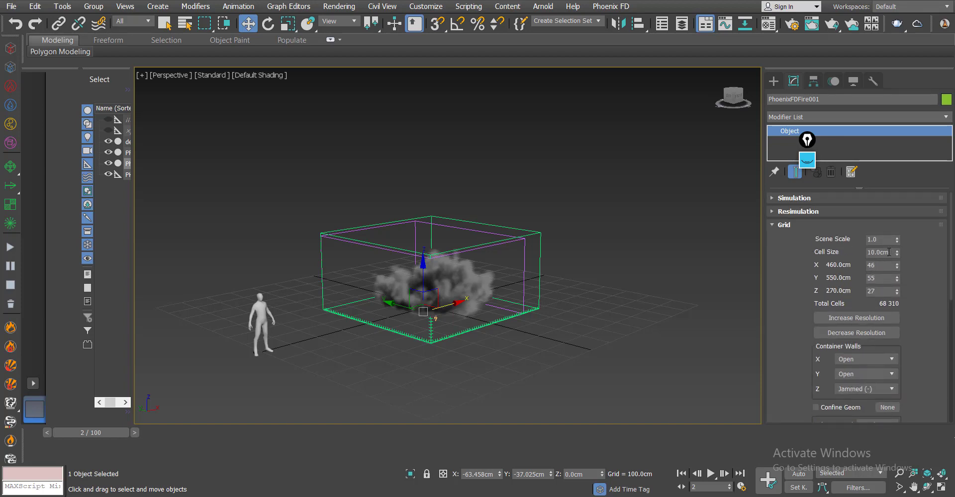
double_click(877, 253)
key(Return)
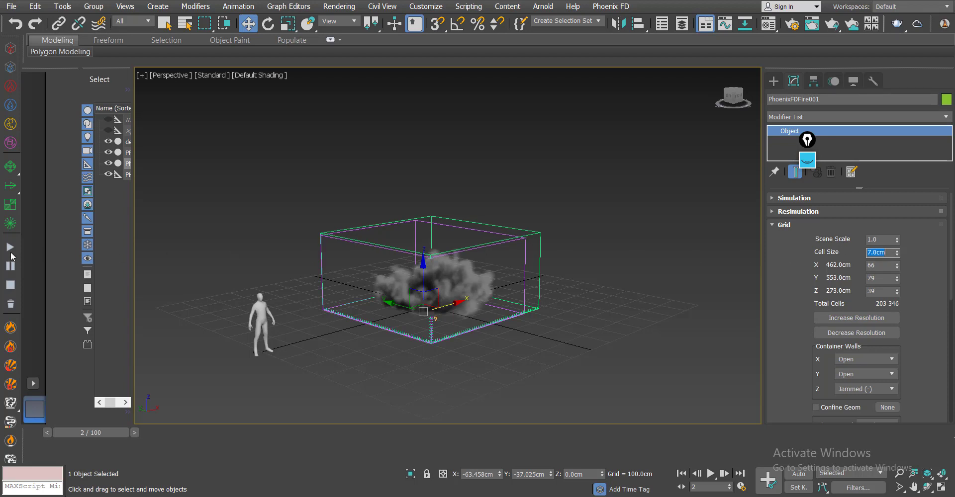
click(11, 251)
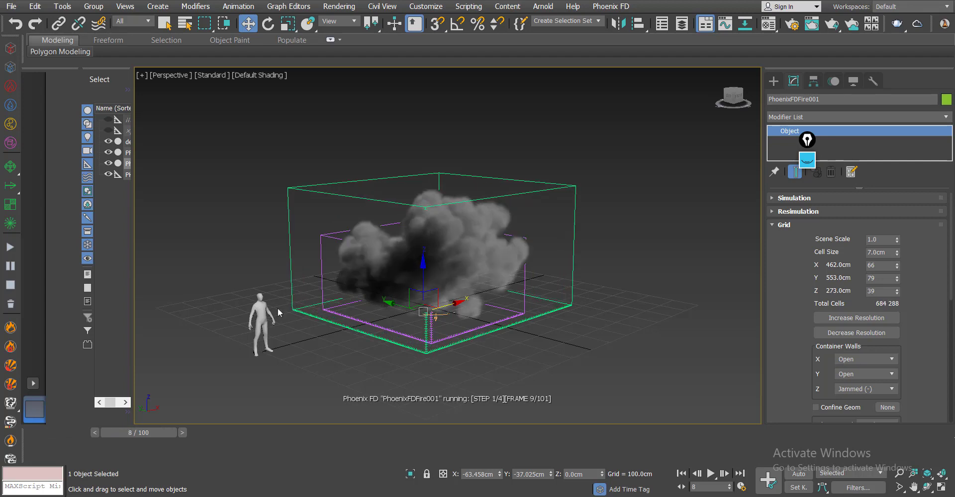
click(10, 266)
- Place a Phoenix FD PlainForce helper beside the human figure and rotate it toward the smoke
click(10, 186)
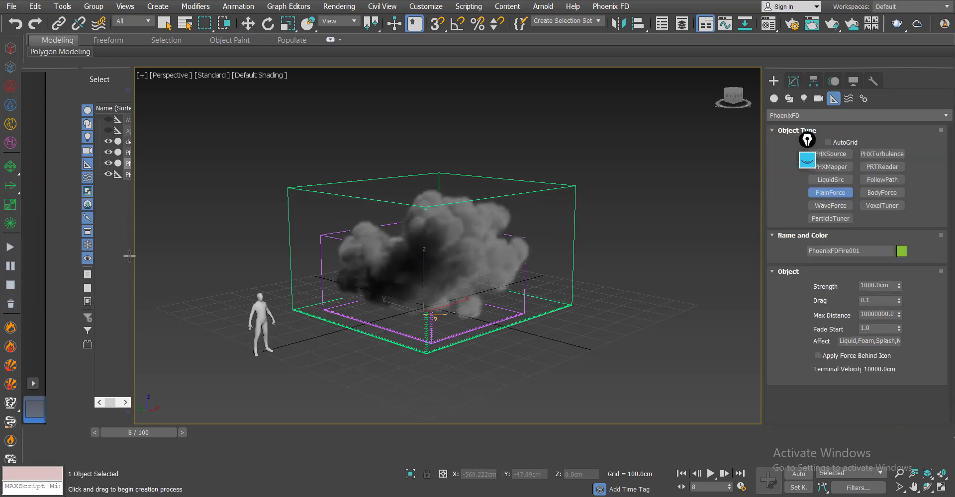
drag(281, 338, 303, 352)
key(e)
drag(246, 324, 404, 288)
- Place a PHXTurbulence helper on the opposite side of the smoke from the PlainForce and rerun the simulation for a few frames
click(890, 155)
drag(630, 308, 642, 320)
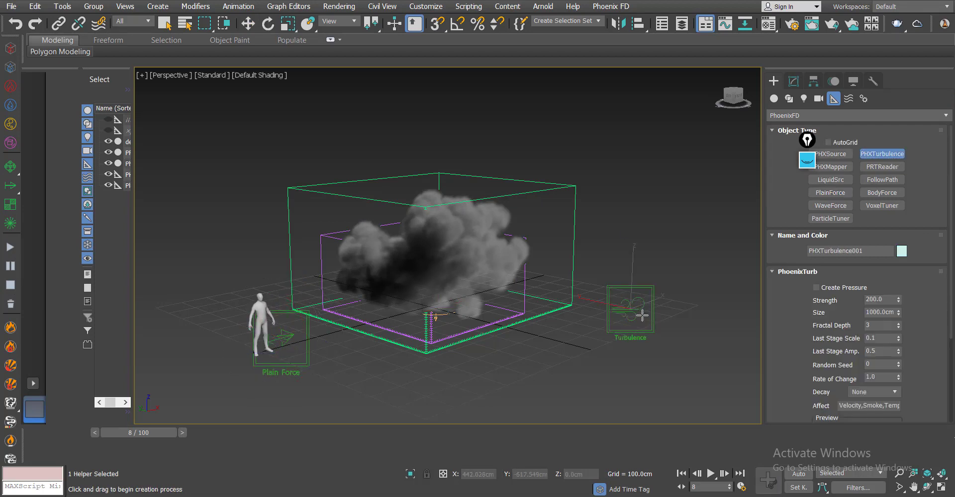
click(248, 23)
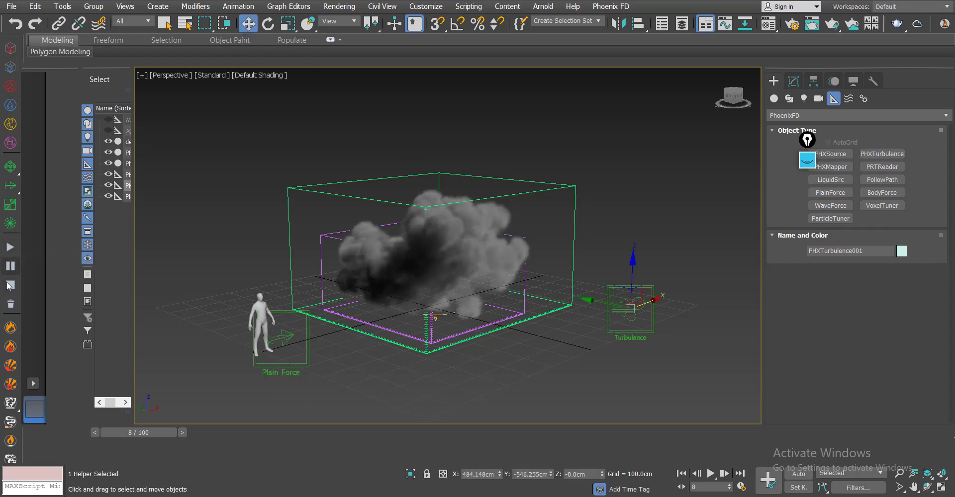
click(11, 248)
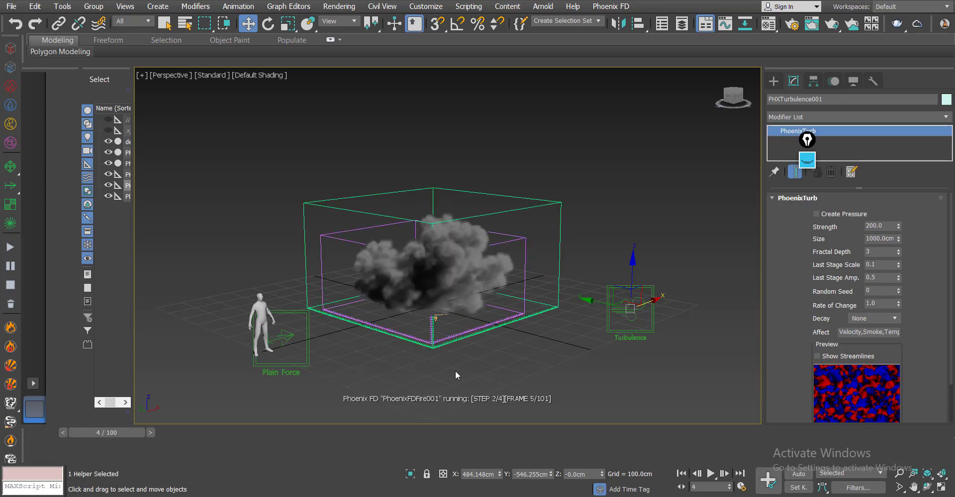
alt+middle_drag(455, 371, 473, 366)
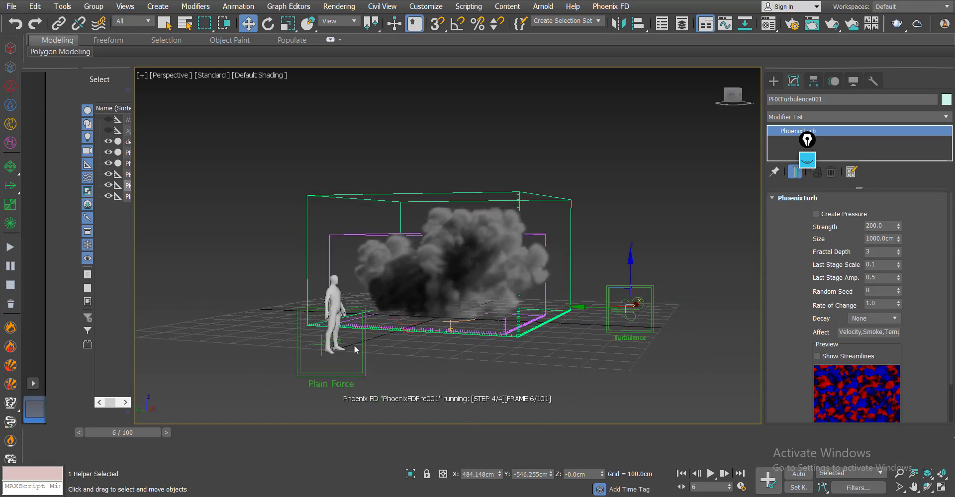
- Select the fire simulator and set its grid Cell Size to 5.0 cm
click(524, 180)
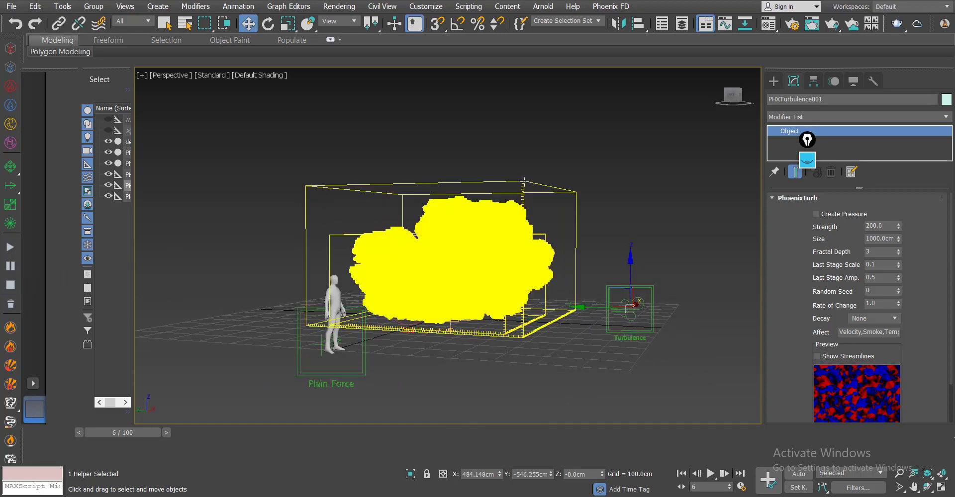
click(524, 181)
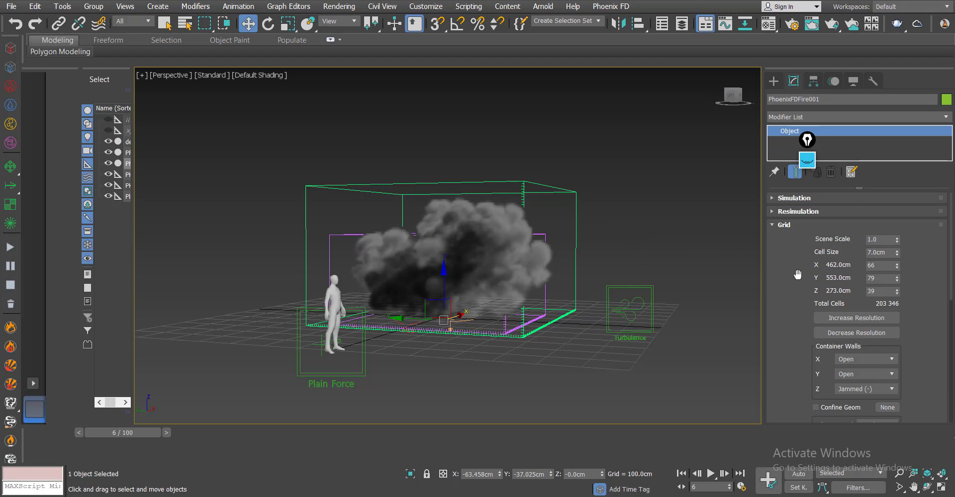
drag(796, 275, 791, 183)
scroll(787, 259, down, 3)
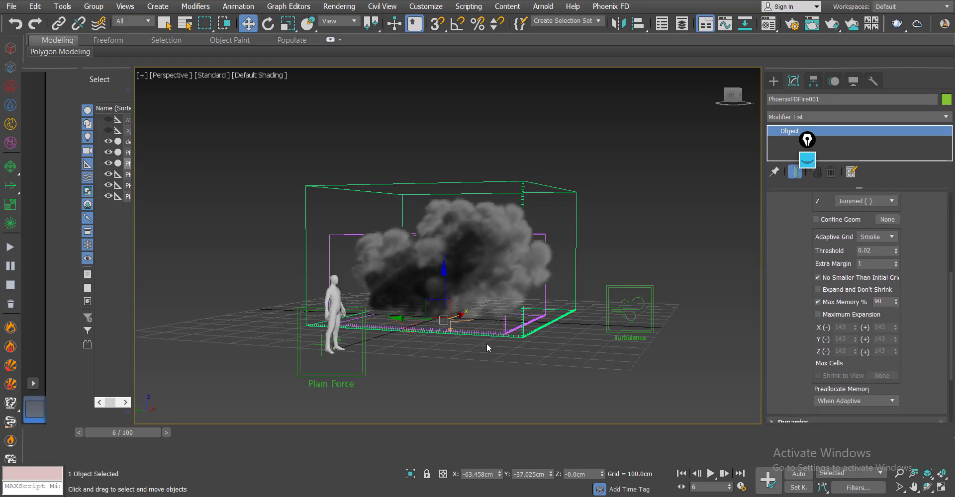
alt+middle_drag(487, 344, 487, 344)
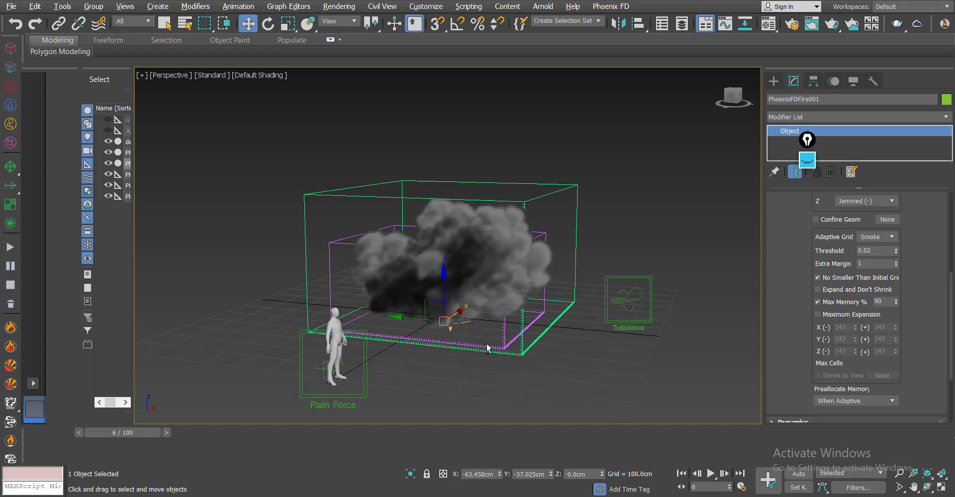
scroll(803, 411, up, 7)
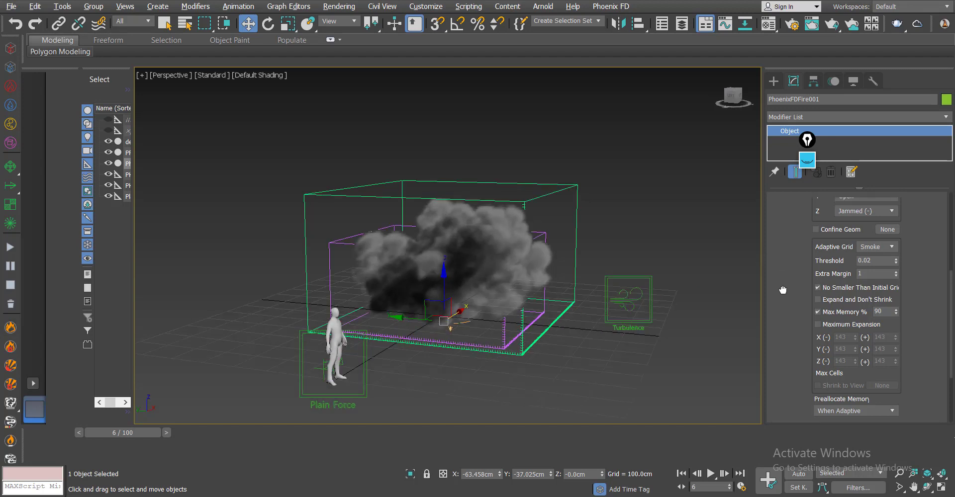
double_click(891, 249)
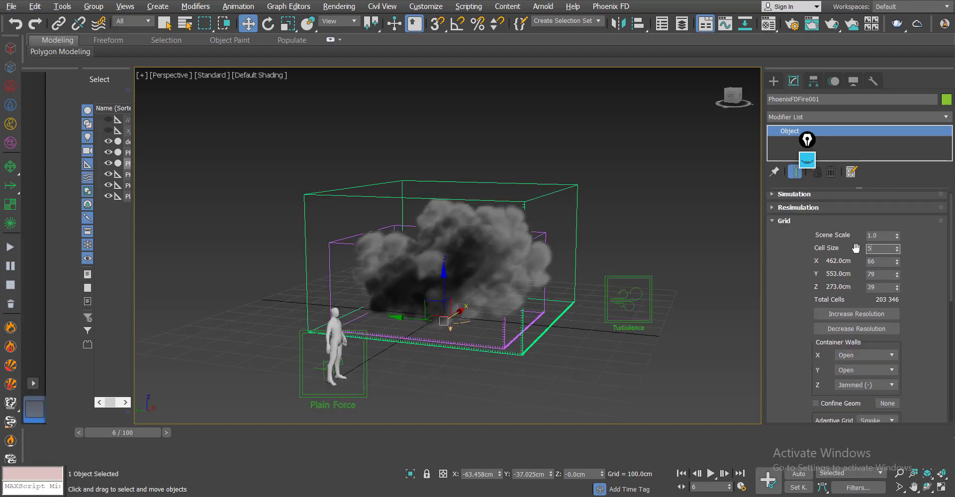
text(5)
key(Return)
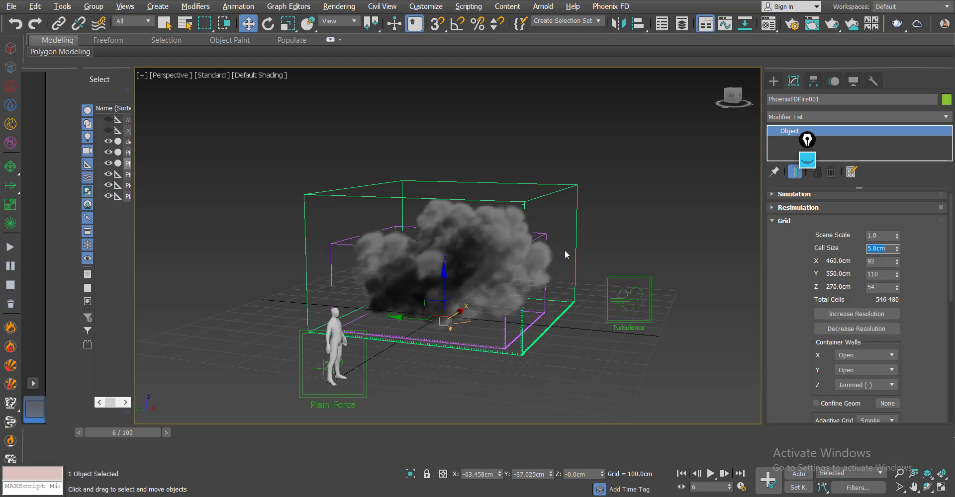
- Rerun the simulation to about frame 7, then delete its cached simulation data
click(10, 247)
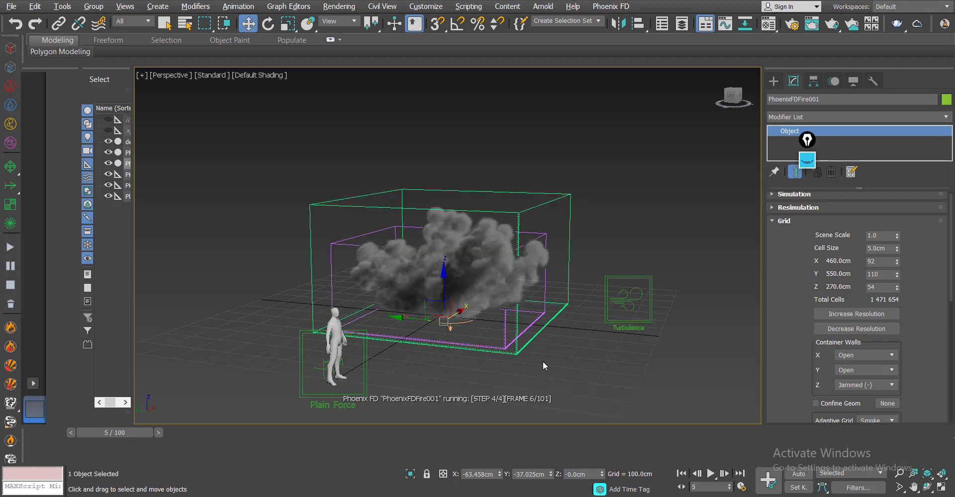
click(12, 288)
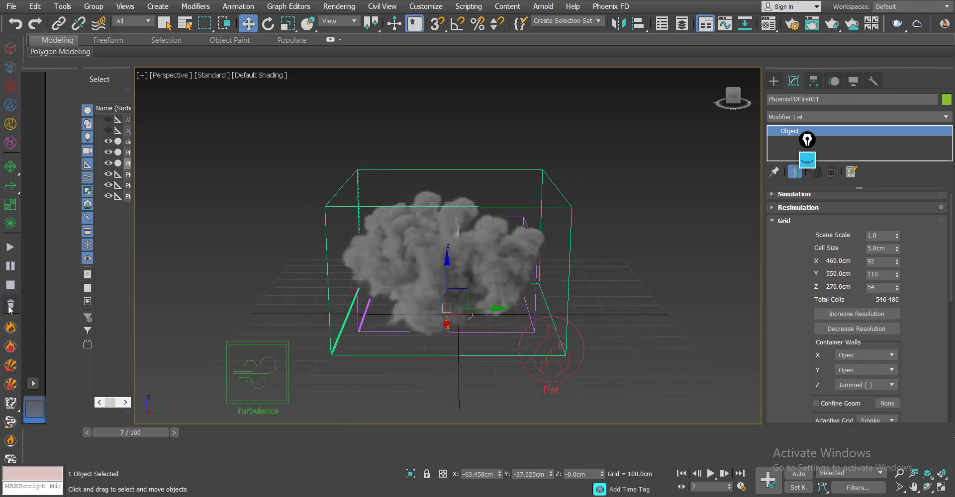
click(11, 305)
click(573, 288)
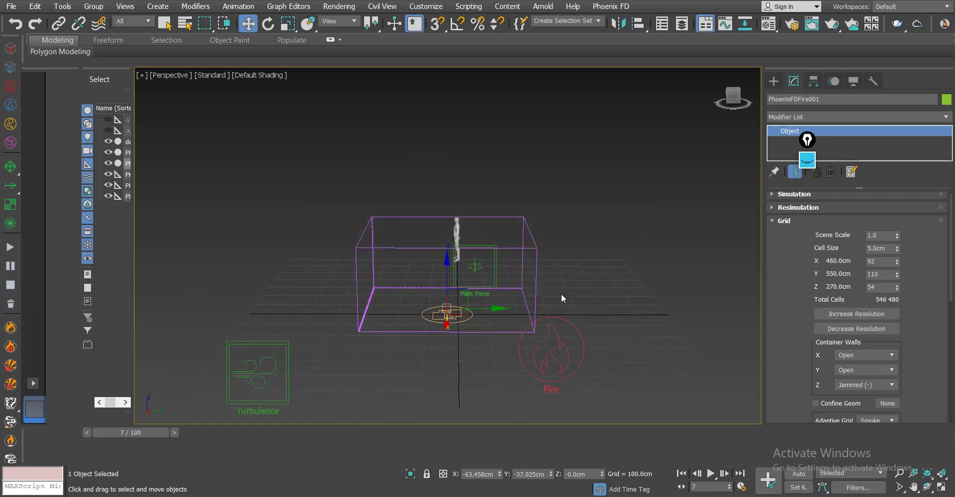
- At frame 2, duplicate the whole PF Source 001 flow with its events in Particle View
click(456, 321)
drag(152, 435, 114, 432)
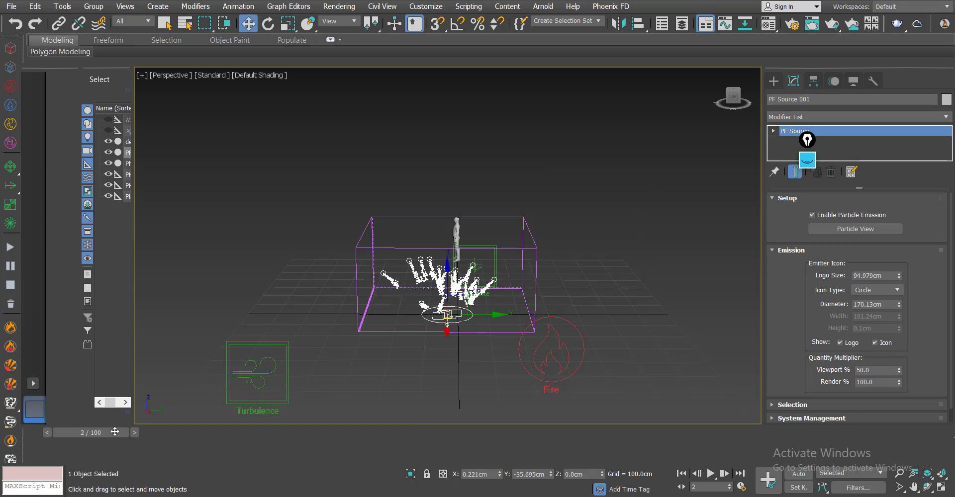
alt+middle_drag(627, 282, 671, 280)
click(842, 232)
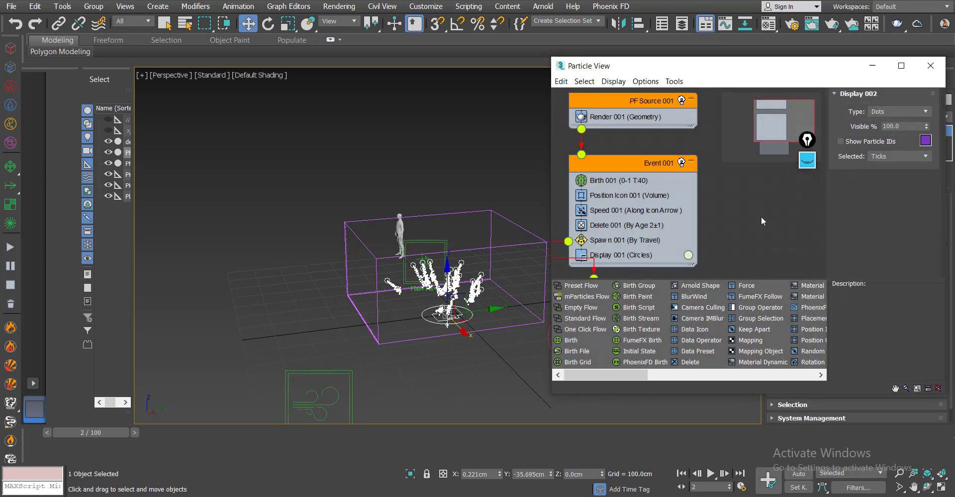
mouse_move(613, 121)
mouse_down()
mouse_move(648, 177)
mouse_move(758, 278)
mouse_up()
mouse_move(651, 181)
shift+mouse_down()
mouse_move(695, 185)
mouse_move(763, 171)
mouse_move(759, 182)
shift+mouse_up()
click(718, 271)
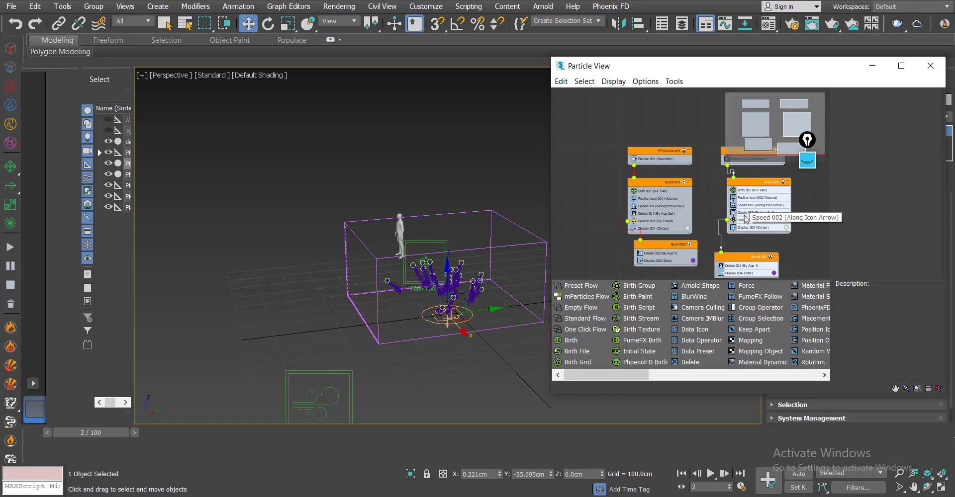
- Recolor the duplicated flow's particle displays, using pale blue for Display 003 and orange for Display 004
click(768, 225)
click(784, 229)
click(925, 141)
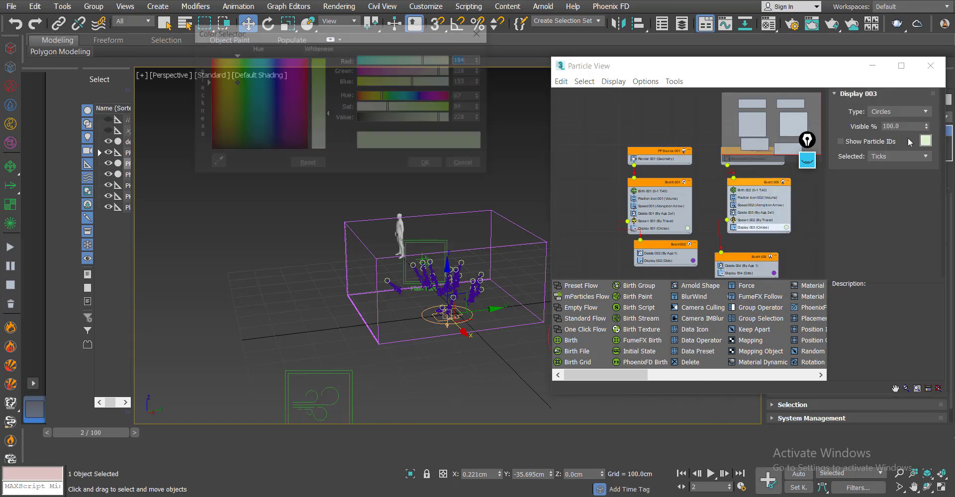
click(428, 165)
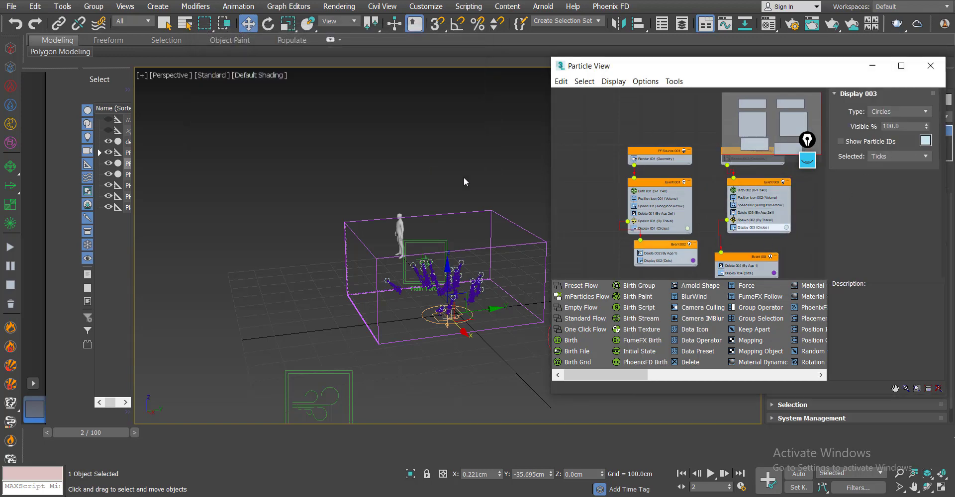
click(773, 273)
click(219, 84)
click(437, 165)
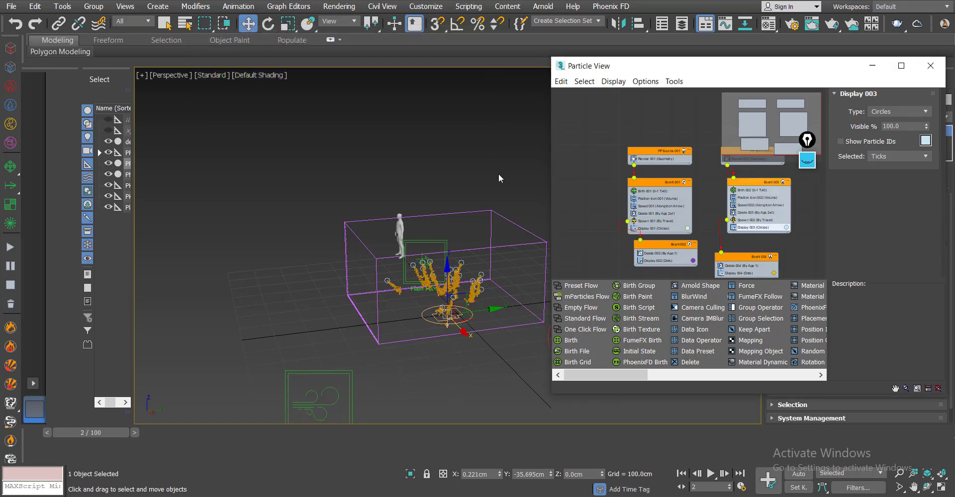
- Set Speed 002 to 1410.0 cm with 893.228 cm variation and 110.0 divergence, and align Event 004 beneath Event 003
click(751, 206)
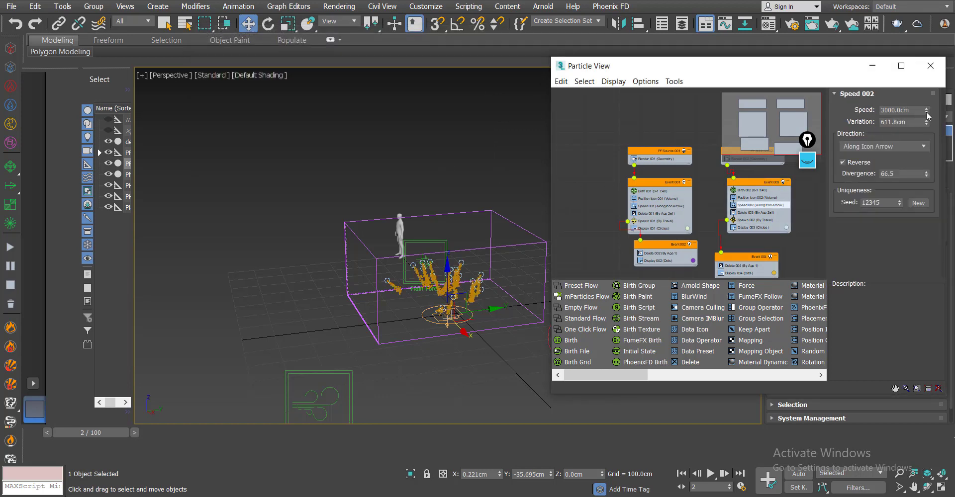
mouse_move(926, 116)
mouse_down()
mouse_move(924, 143)
mouse_move(915, 102)
mouse_up()
drag(926, 172, 914, 129)
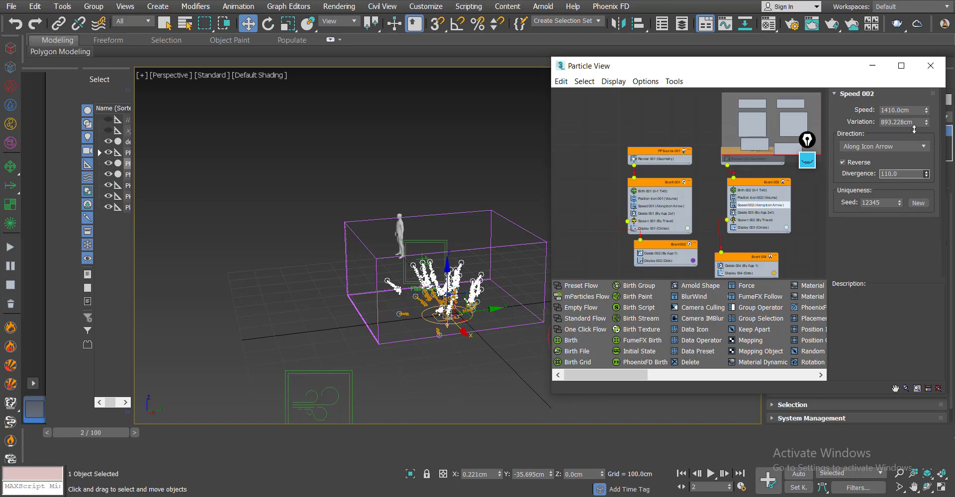
drag(746, 256, 759, 253)
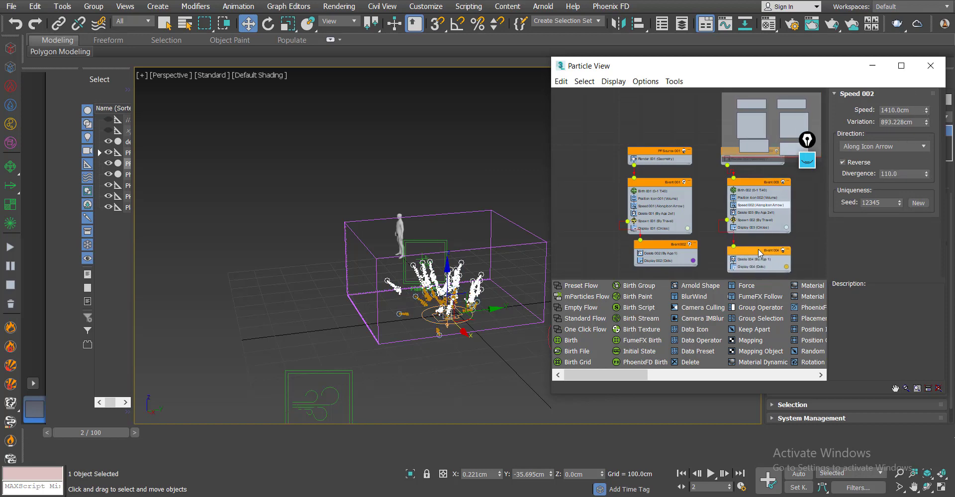
middle_drag(518, 224, 479, 224)
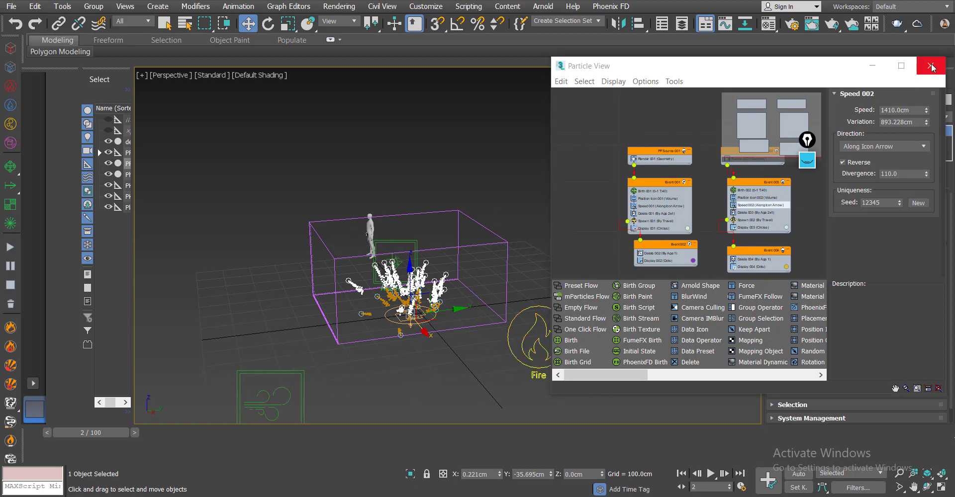
click(932, 65)
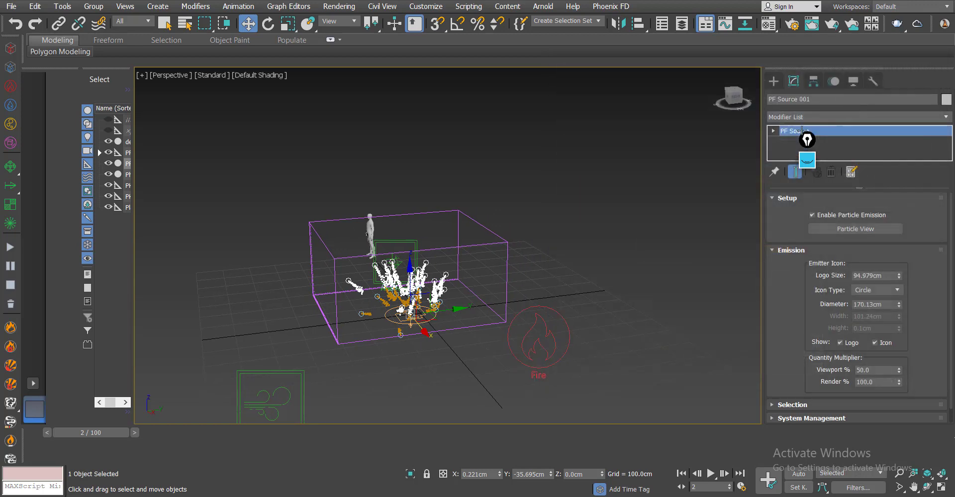
alt+middle_drag(478, 261, 550, 261)
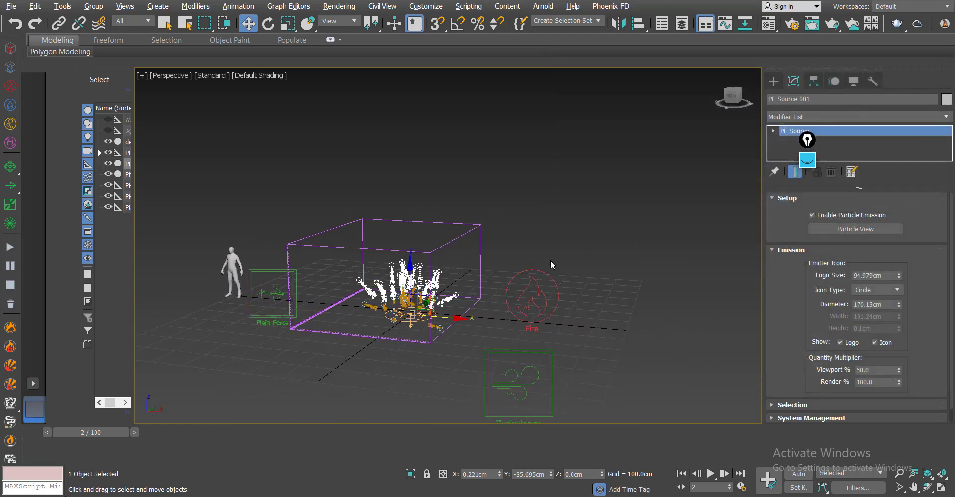
click(10, 48)
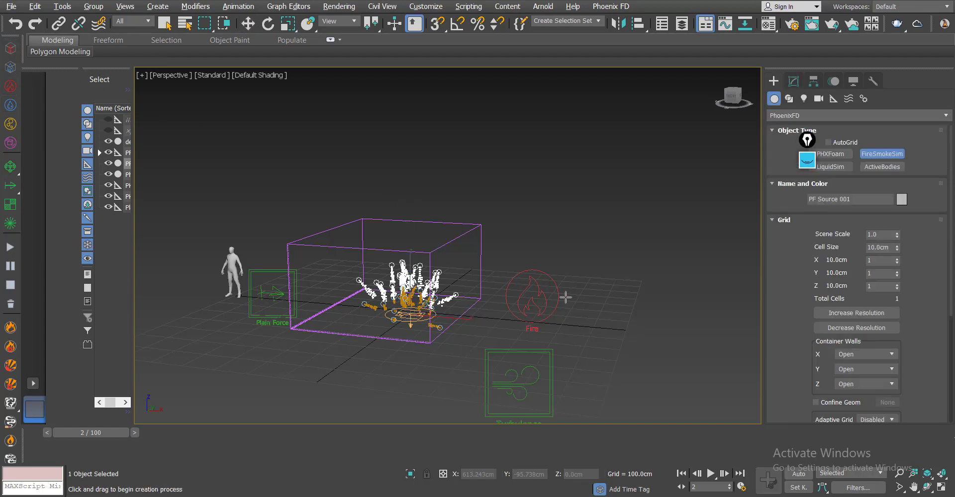
drag(590, 306, 602, 321)
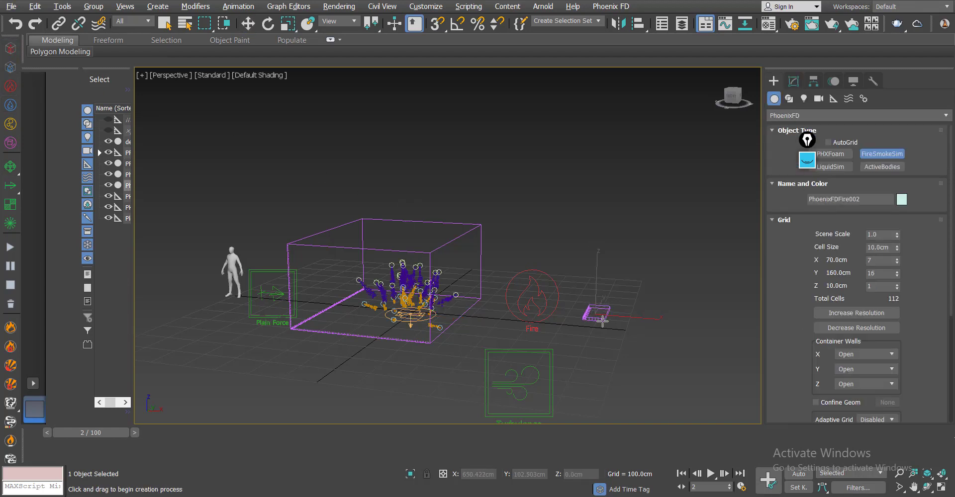
right_click(602, 321)
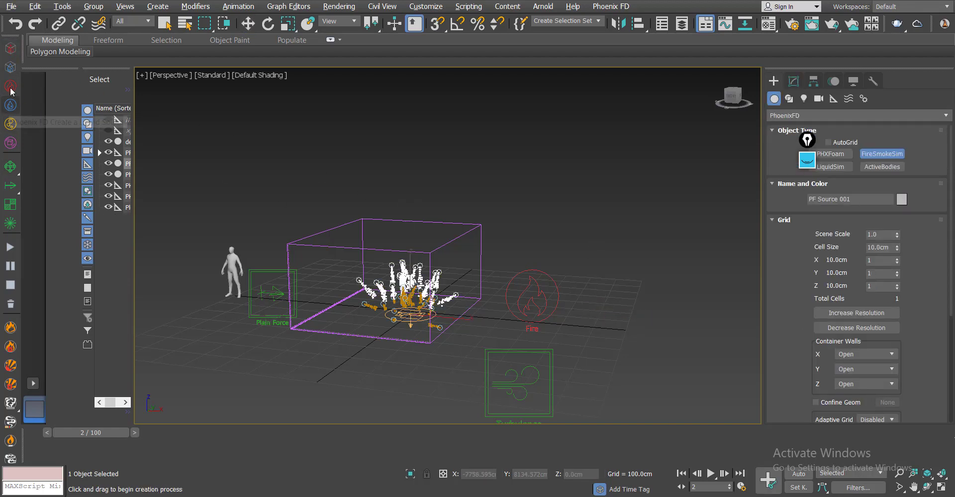
- Place a second PHXSource beside the existing fire source and add PF Source 002 with Event 003 and Event 004 as emitters
click(591, 301)
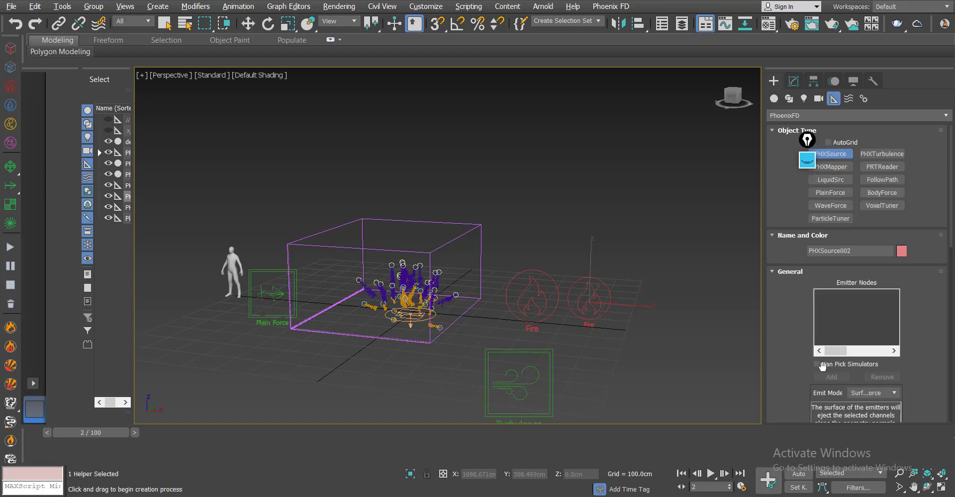
click(794, 82)
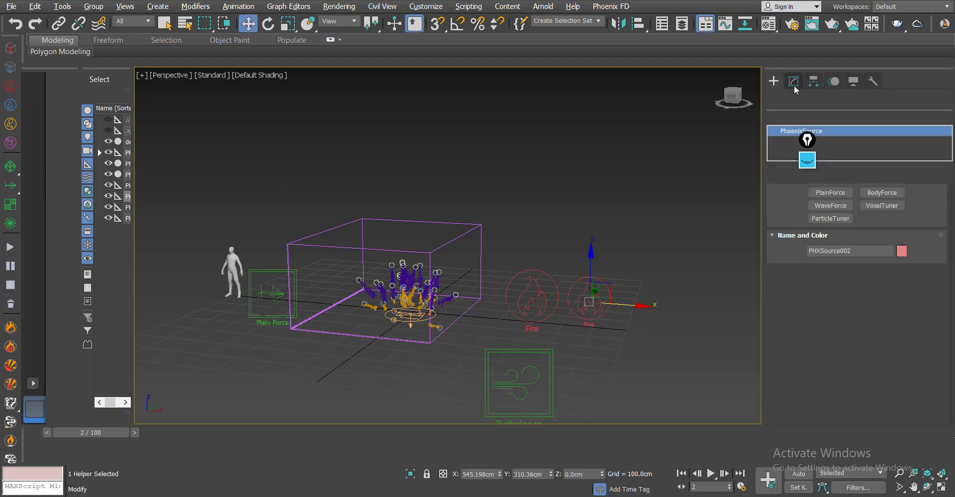
click(831, 304)
click(455, 309)
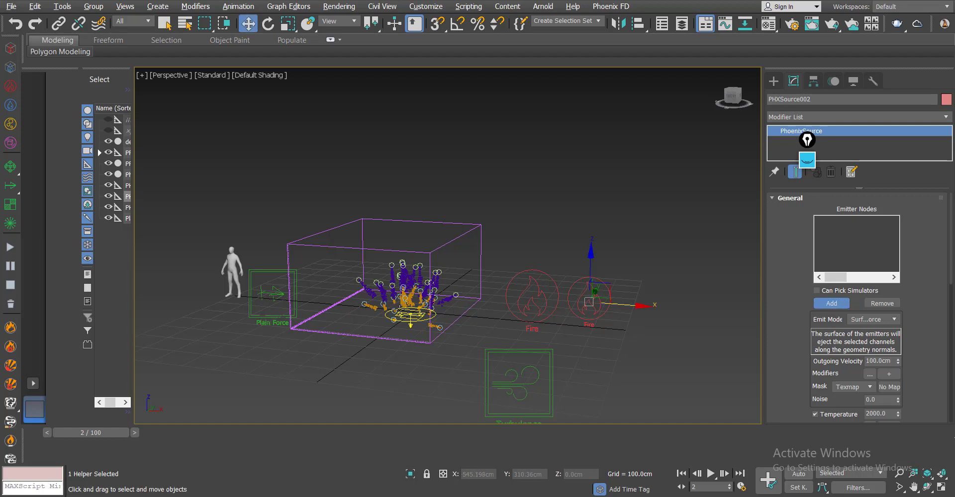
click(413, 201)
ctrl+click(414, 193)
ctrl+click(419, 169)
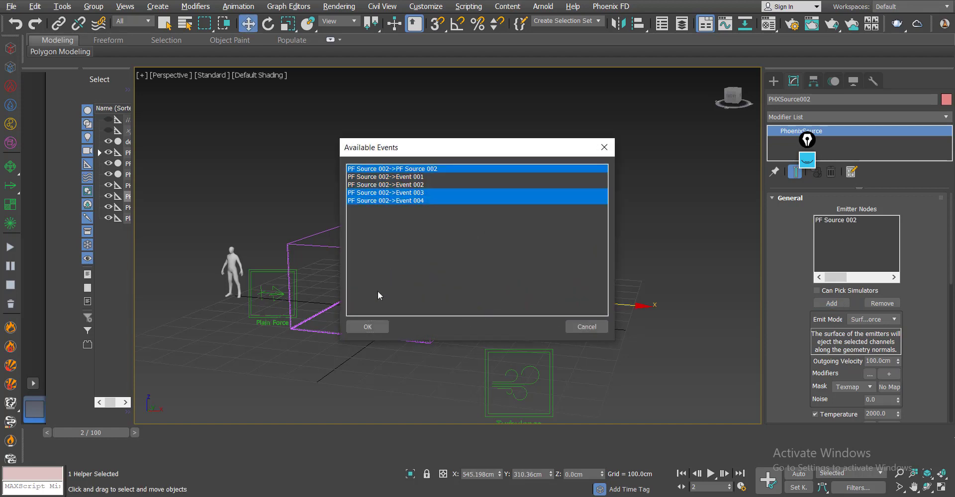
click(372, 326)
- Set the second fire source's Outgoing Velocity to 50 cm
scroll(781, 345, down, 3)
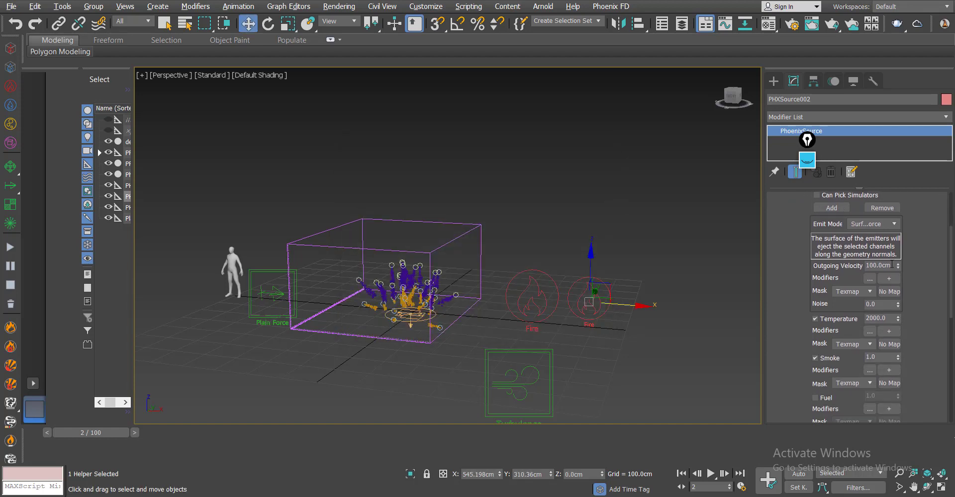
double_click(882, 265)
text(50)
key(Return)
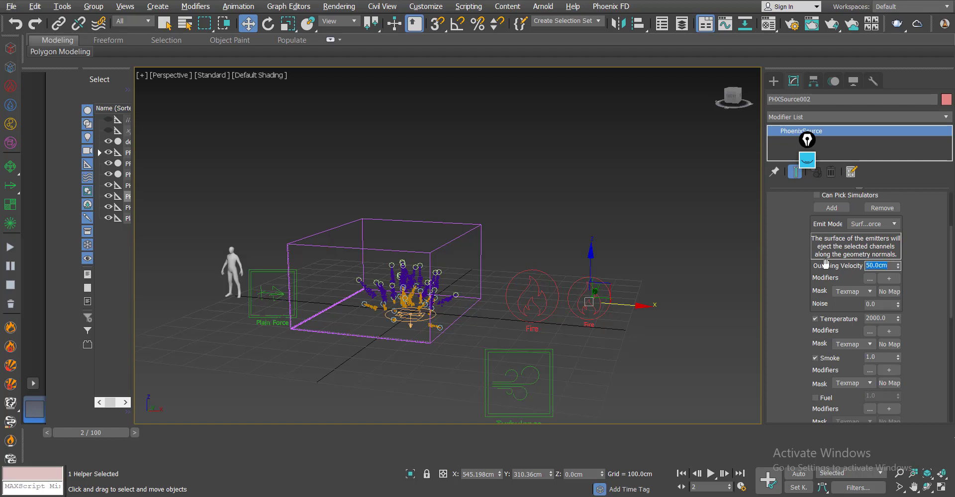
- Disable the Temperature and Smoke channels of the second fire source and enable its Fuel channel
click(830, 320)
click(831, 358)
scroll(835, 329, down, 3)
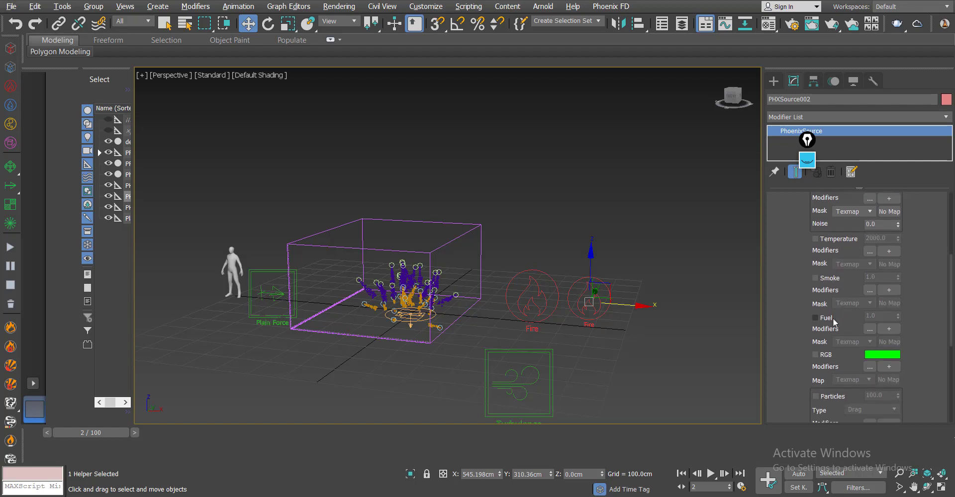
click(831, 319)
- Set the second fire source's Motion Vel. to 2.0
drag(831, 324, 829, 194)
double_click(878, 380)
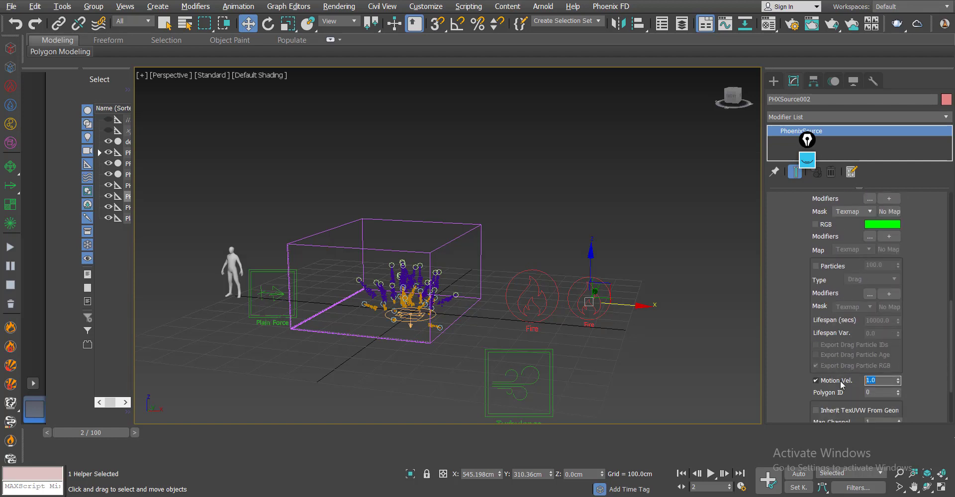
text(2)
key(Return)
- Enable fuel burning on the fire simulator with an Ignition Temp. of 290 and Propagation of 4.0
middle_drag(840, 381, 839, 380)
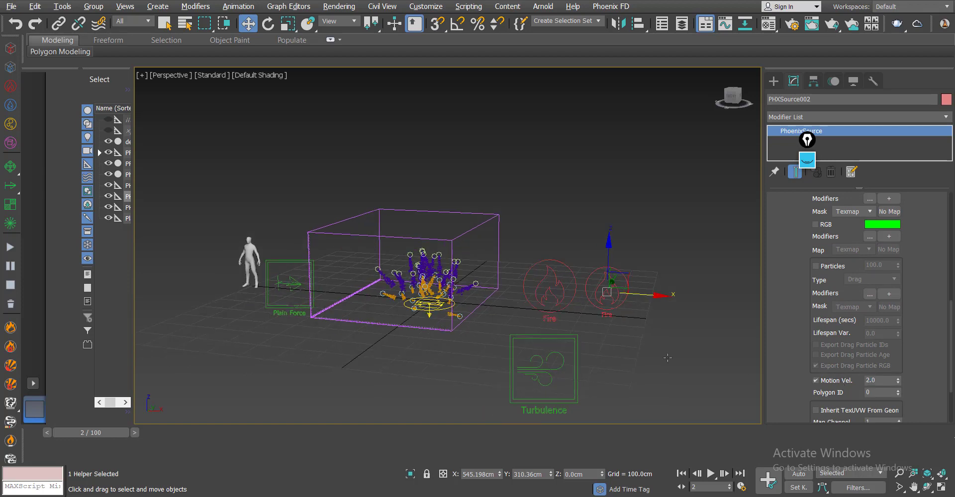
click(451, 330)
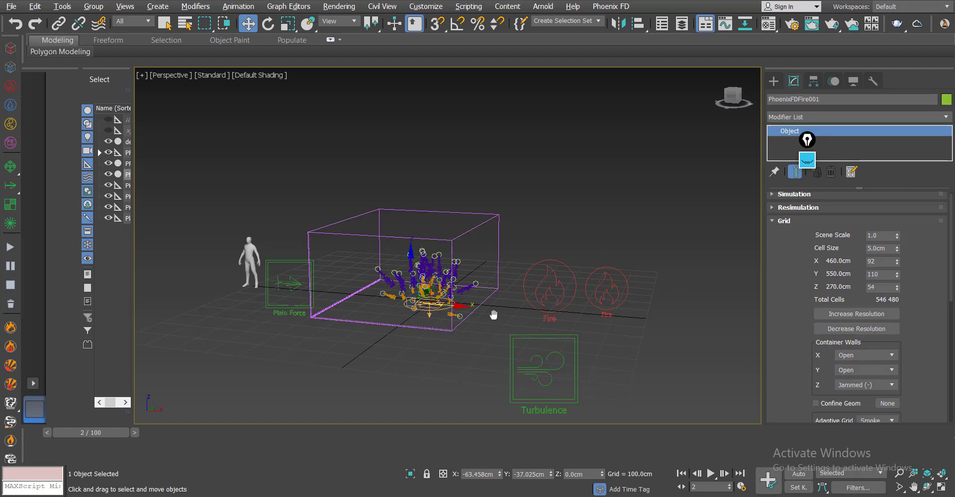
click(801, 226)
click(792, 252)
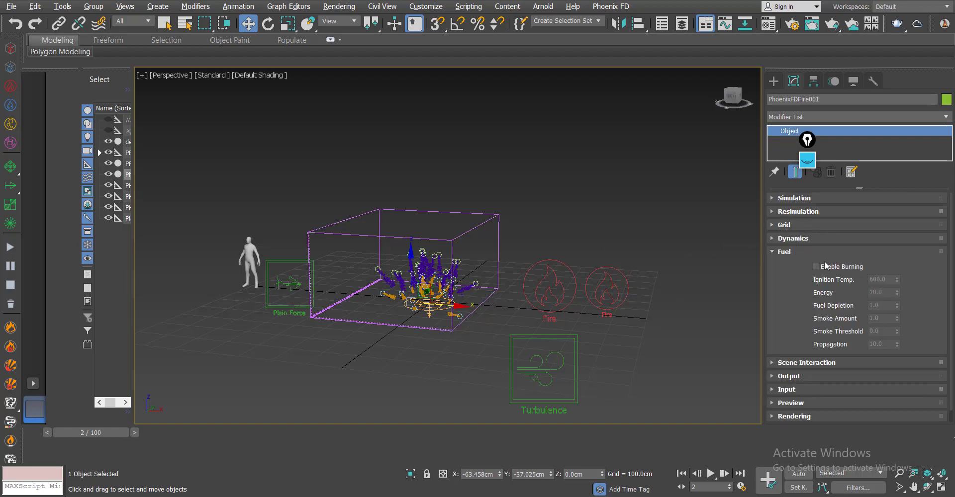
double_click(880, 279)
text(29)
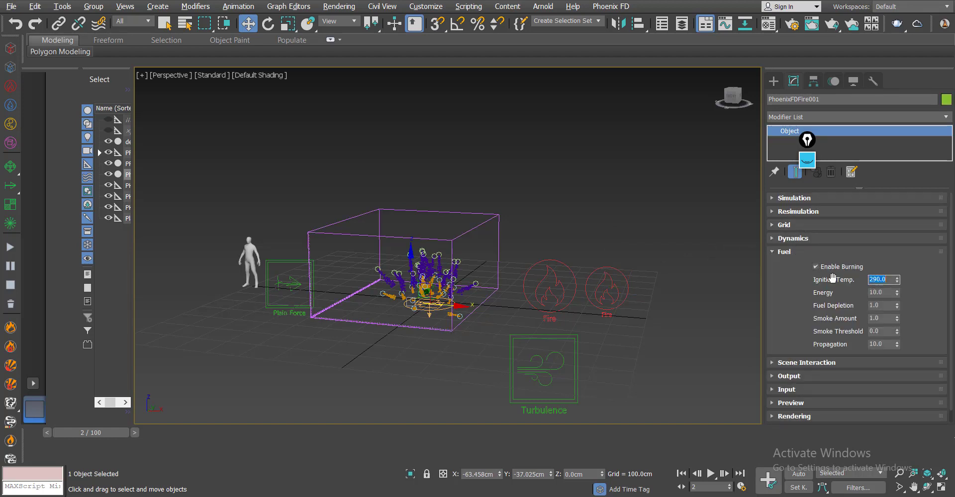
drag(883, 344, 855, 345)
- Run the simulation with burning fuel to about frame 10, delete its cached data and return to frame 2
scroll(423, 312, up, 3)
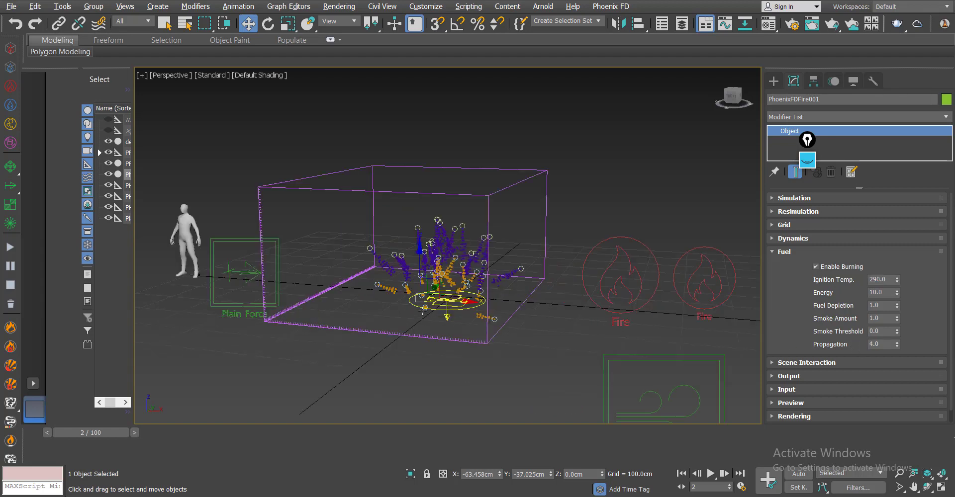
click(10, 247)
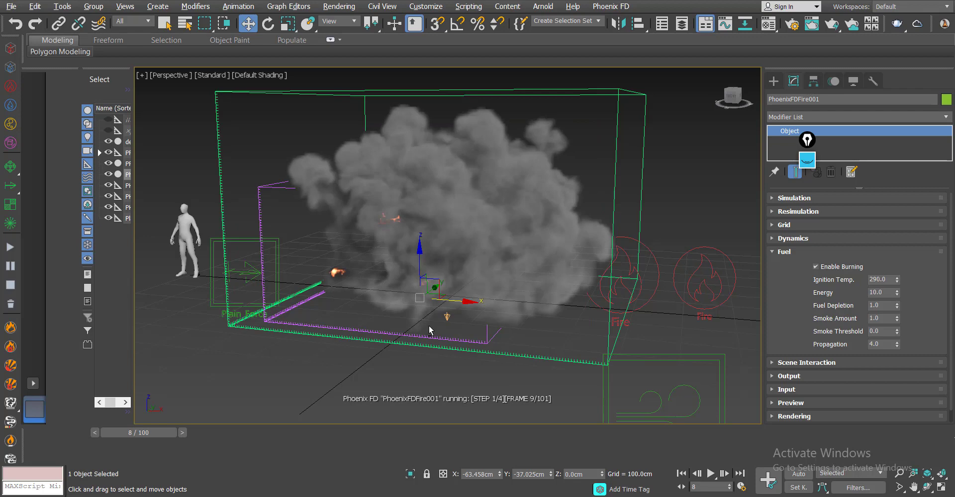
alt+middle_drag(430, 330, 491, 335)
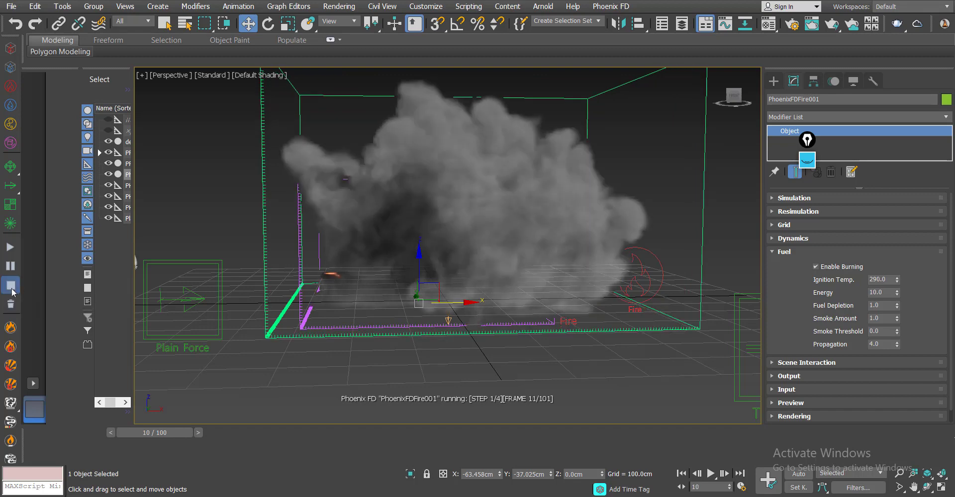
mouse_move(157, 437)
mouse_down()
mouse_move(122, 439)
mouse_move(162, 429)
mouse_up()
click(11, 304)
click(570, 286)
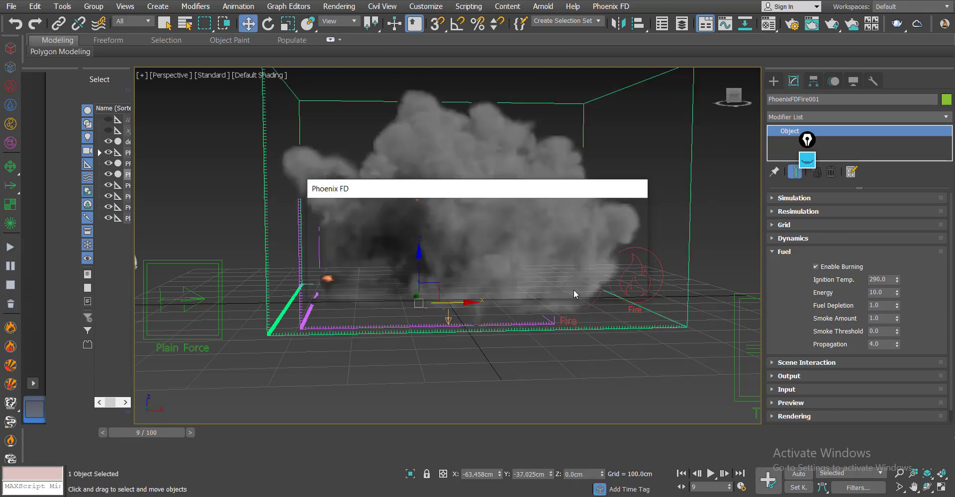
drag(183, 429, 117, 428)
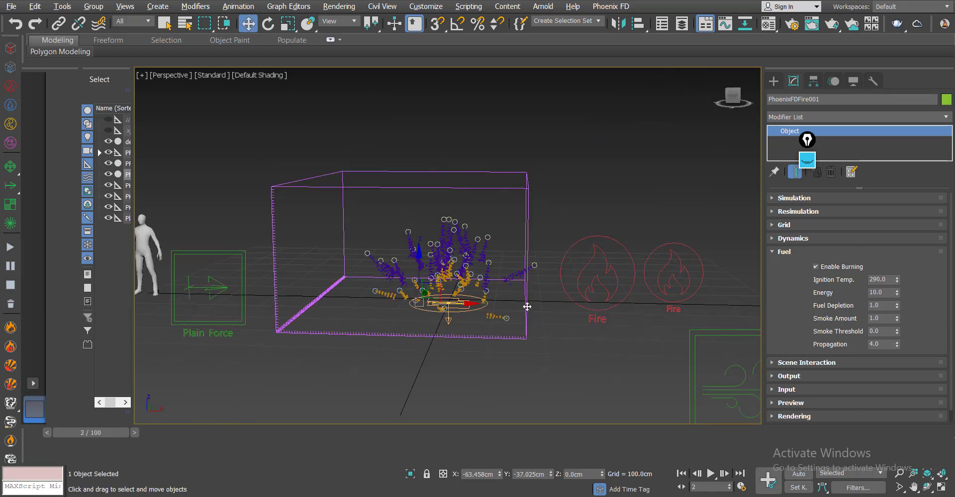
- Duplicate the PF Source 002 flow with its two events in Particle View and place the copy beside the original
click(468, 306)
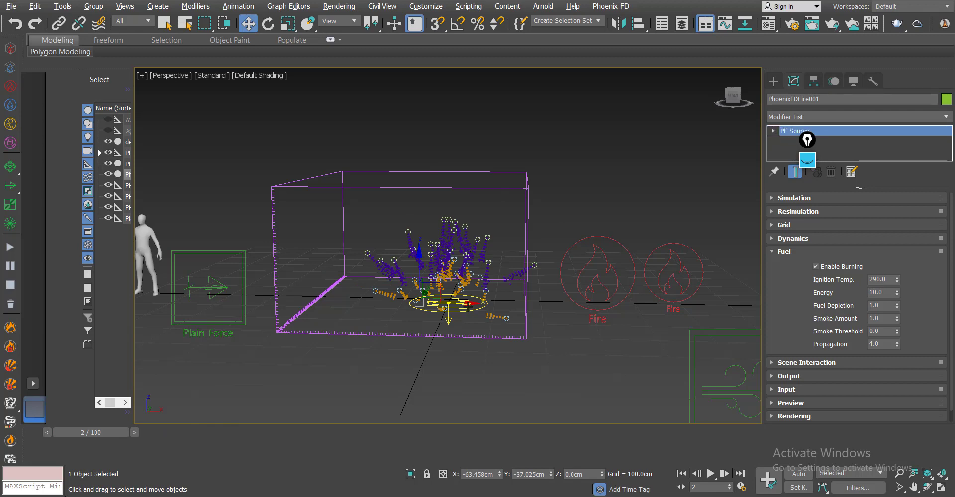
click(847, 230)
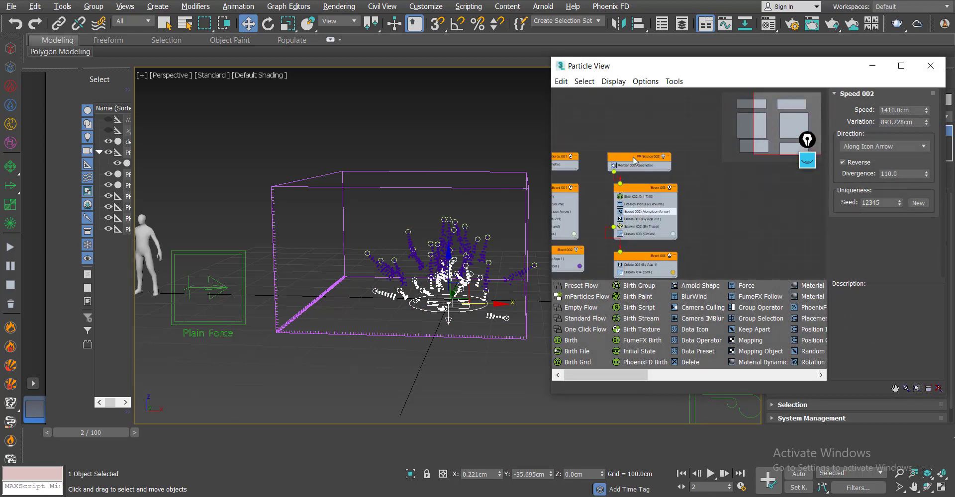
click(637, 192)
shift+drag(636, 192, 706, 181)
click(711, 271)
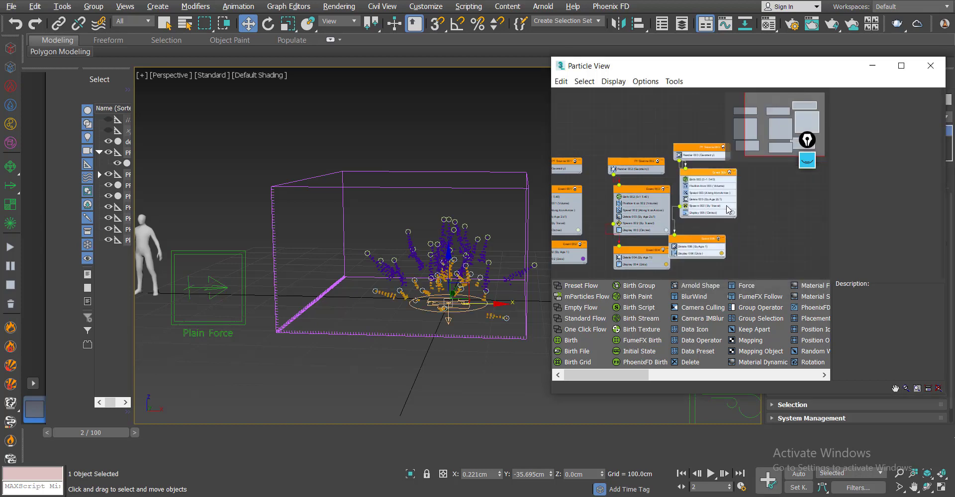
middle_drag(751, 176, 667, 175)
drag(612, 151, 640, 153)
scroll(641, 157, up, 5)
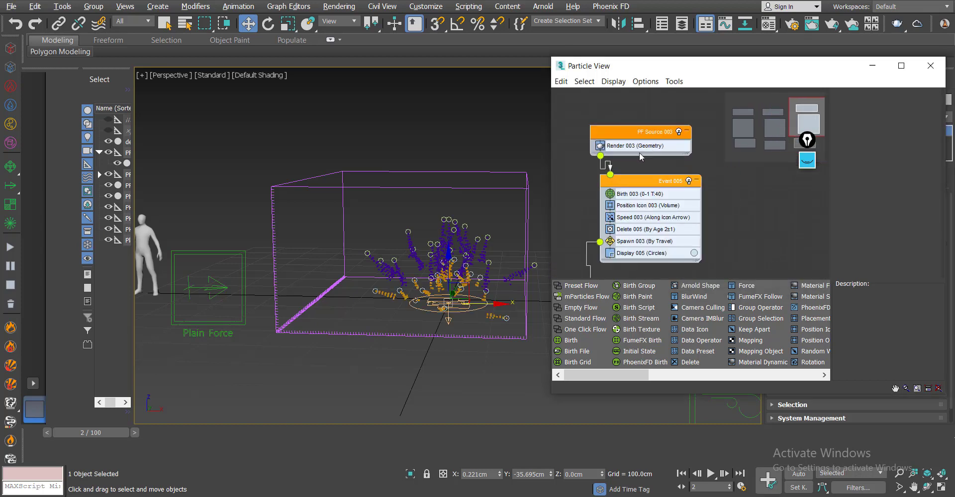
- Set the copied flow's Speed 003 direction to Icon Center Out, with Divergence 0.0 and Variation about 3046 cm
click(648, 152)
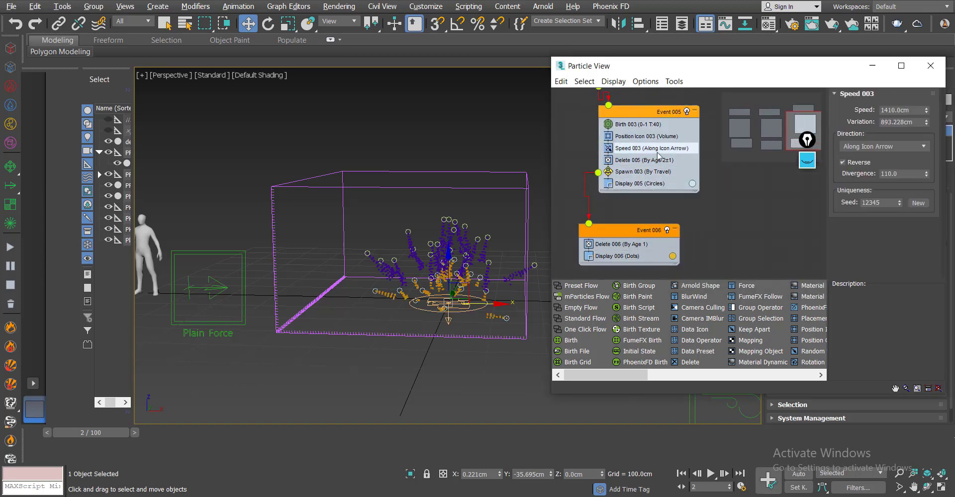
click(881, 150)
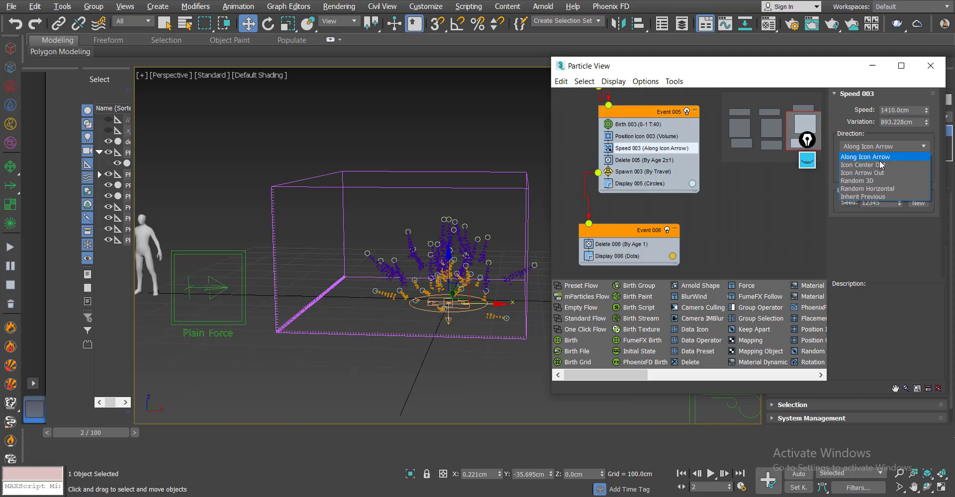
click(881, 165)
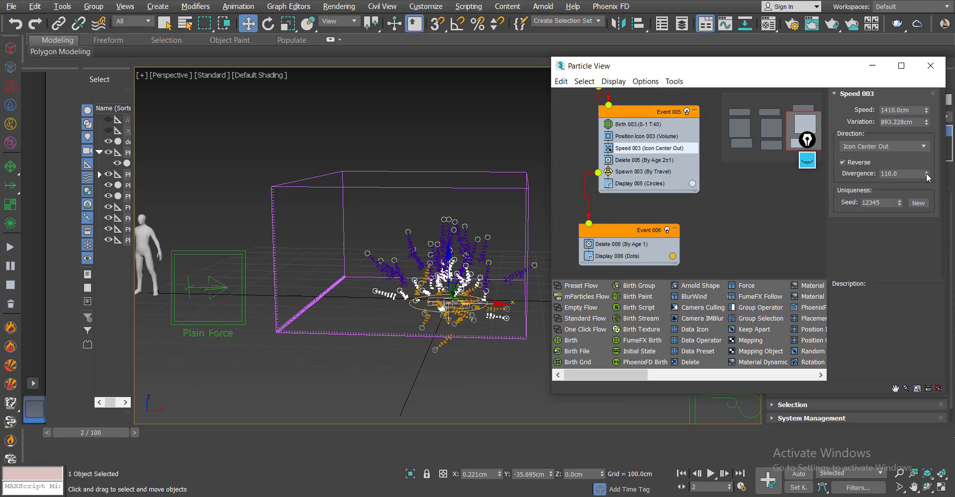
mouse_move(927, 176)
mouse_down()
mouse_move(928, 293)
mouse_move(930, 207)
mouse_move(942, 298)
mouse_move(931, 183)
mouse_up()
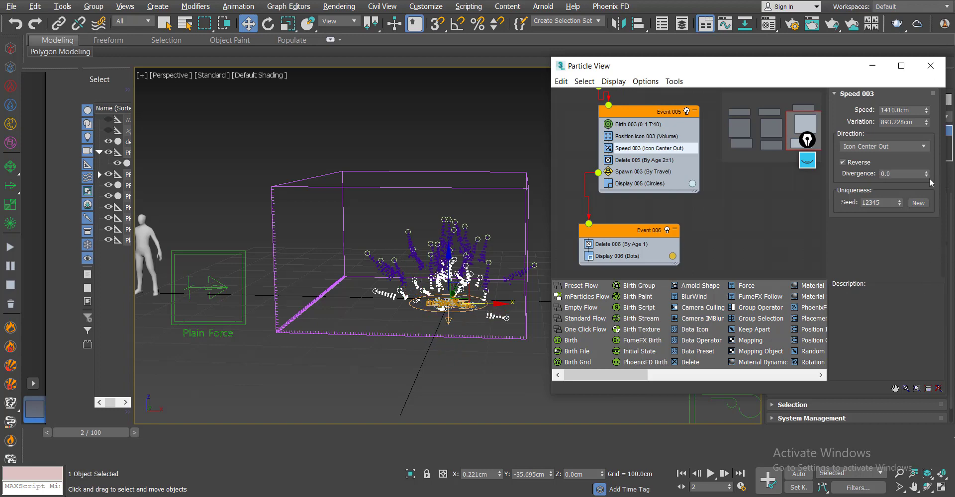
mouse_move(926, 122)
mouse_down()
mouse_move(925, 57)
mouse_move(933, 487)
mouse_move(934, 2)
mouse_up()
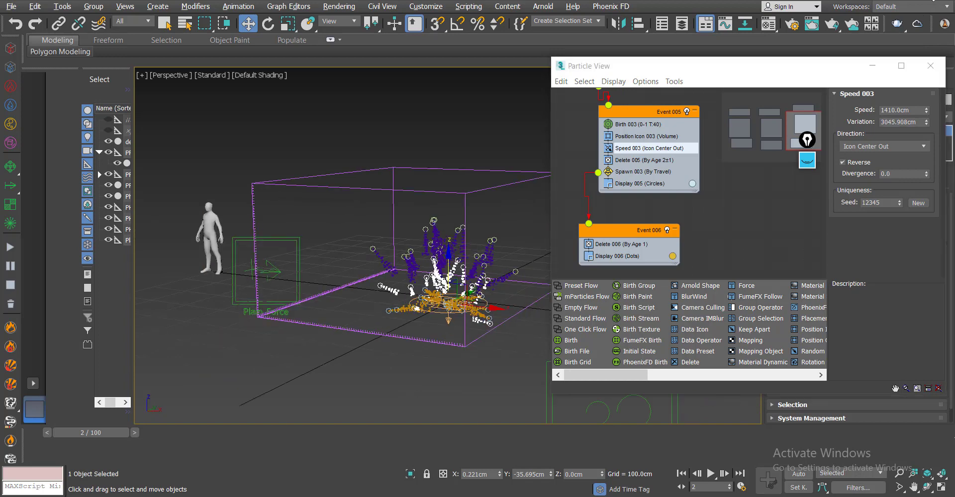
alt+middle_drag(934, 1, 934, 2)
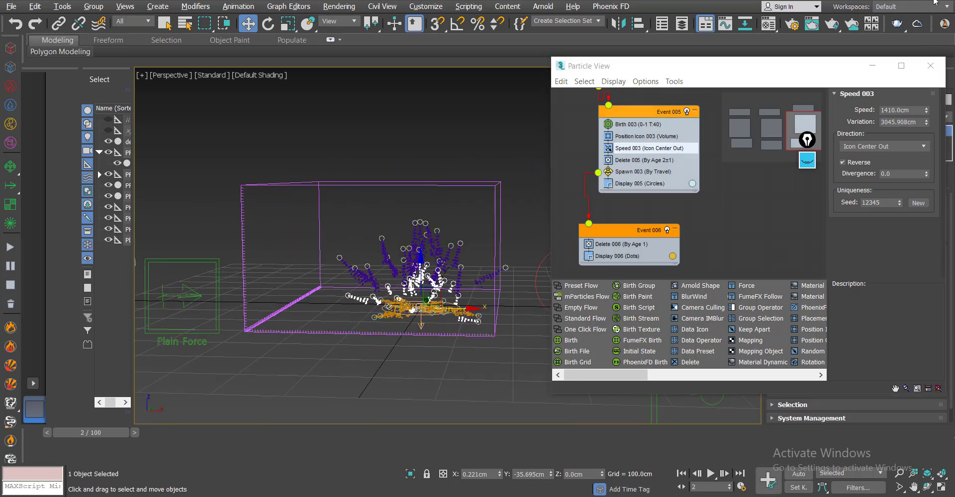
- Set PF Source 003's viewport quantity multiplier to 100% and its viewport integration step to 1/4 Frame
middle_drag(715, 118, 711, 197)
click(650, 148)
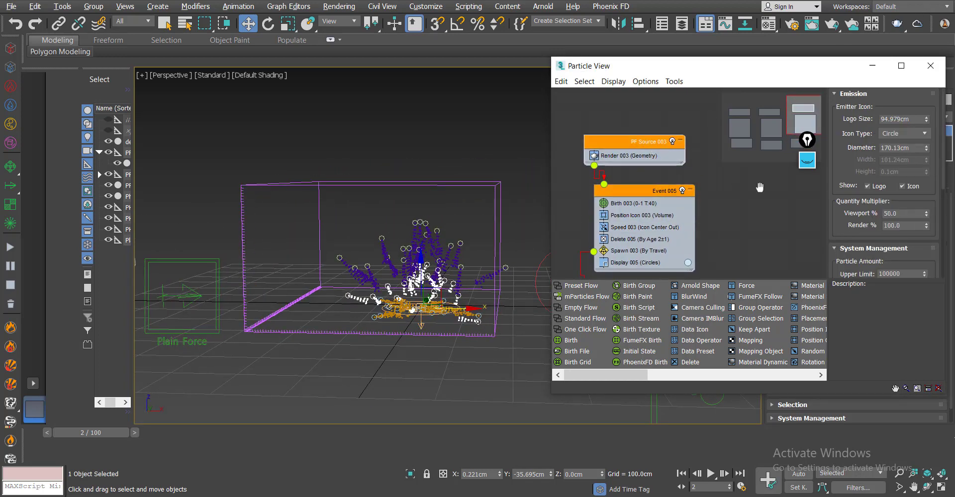
drag(868, 231, 866, 172)
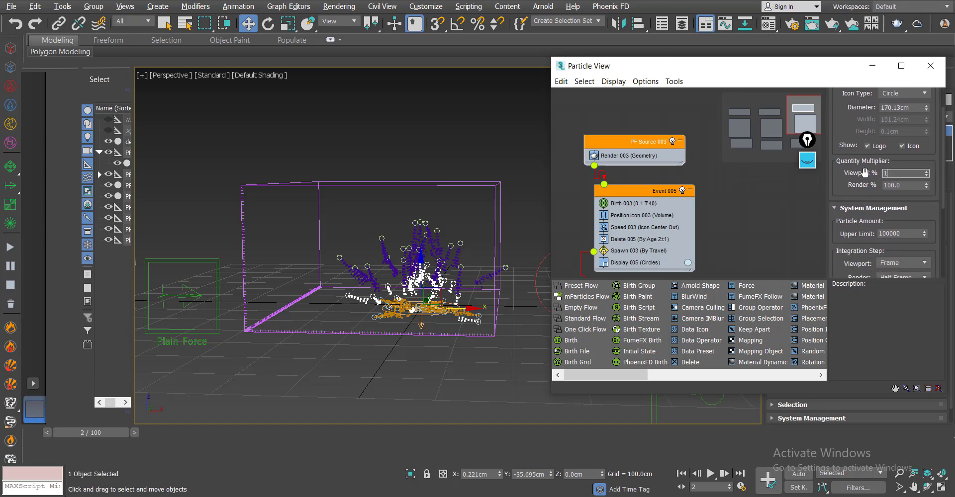
click(910, 265)
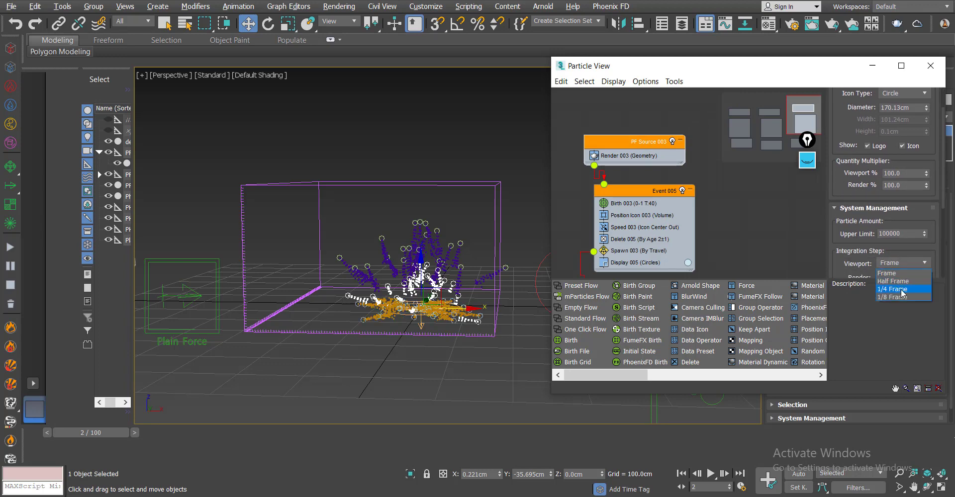
click(902, 291)
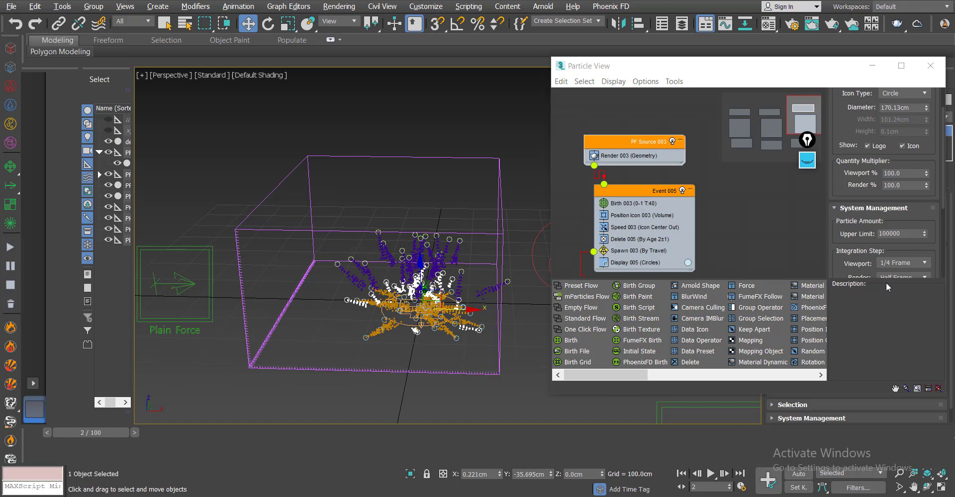
- Give PF Source 002 a viewport quantity multiplier of 100% and a viewport integration step of 1/4 Frame
middle_drag(642, 177, 742, 163)
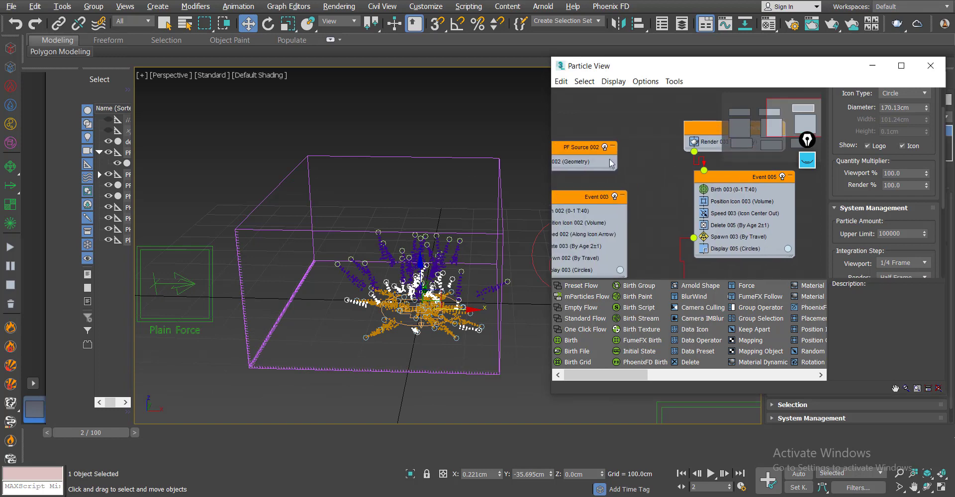
click(611, 163)
click(869, 172)
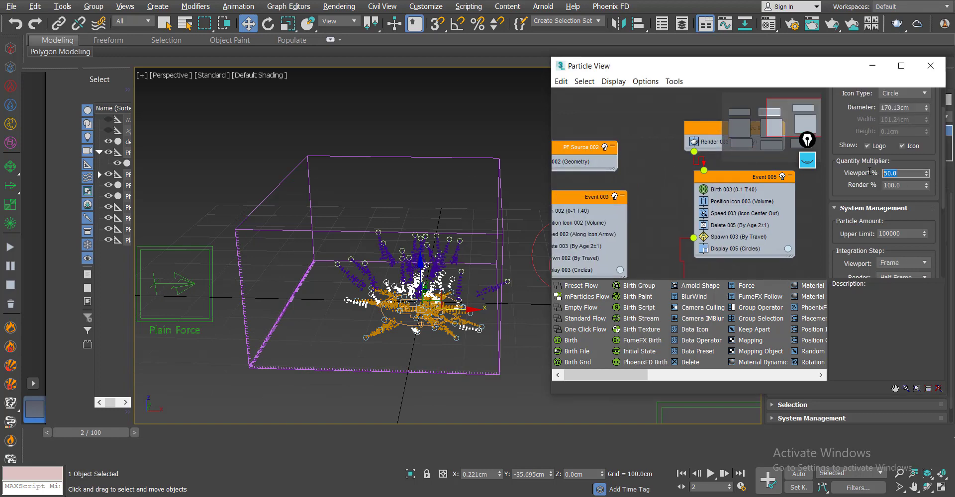
text(100)
click(903, 263)
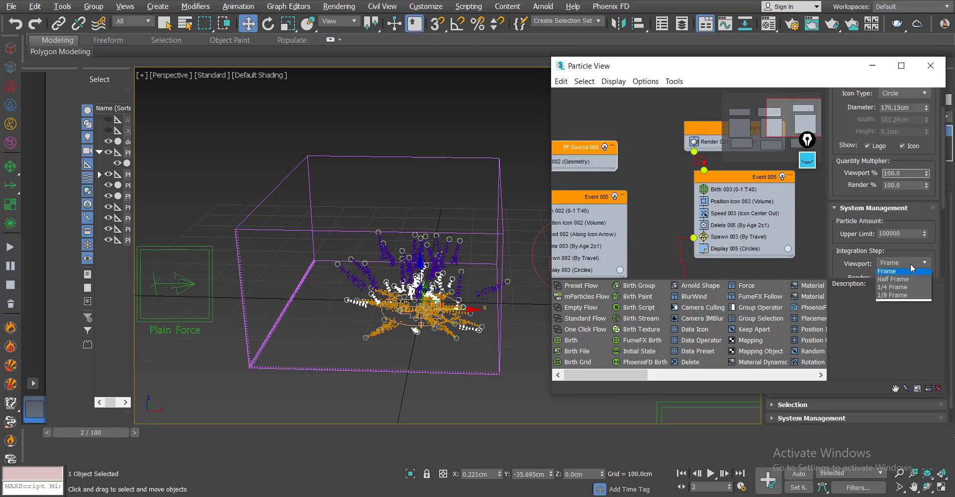
click(908, 288)
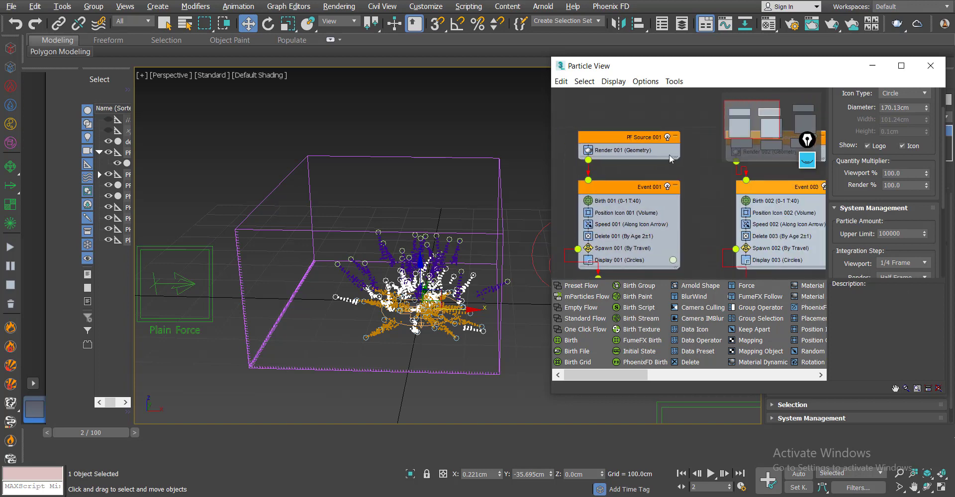
- Raise PF Source 001's viewport quantity multiplier to 100% and change its viewport integration step to 1/4 Frame
drag(894, 176, 839, 175)
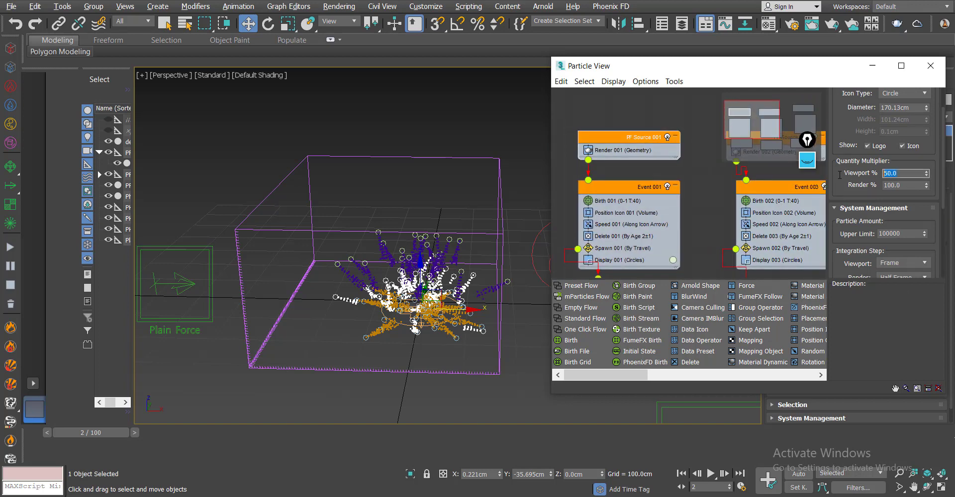
text(100)
key(Return)
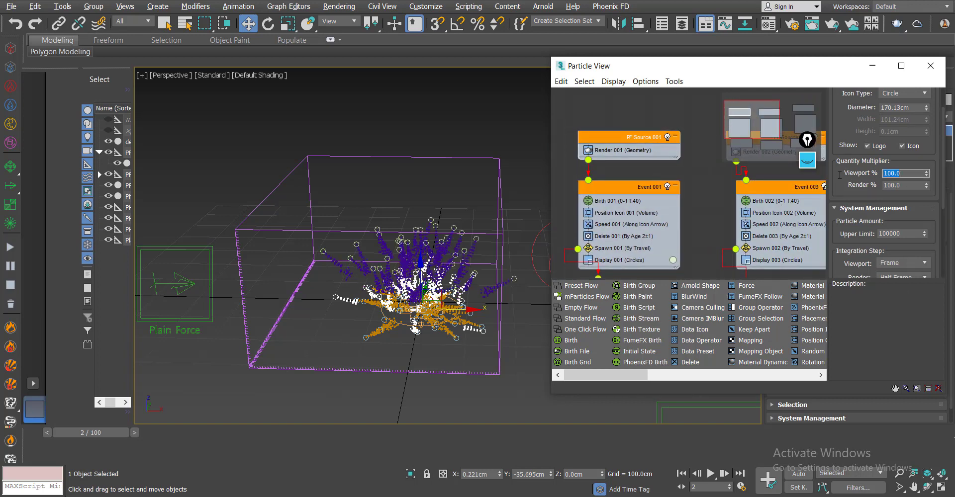
click(899, 263)
click(894, 288)
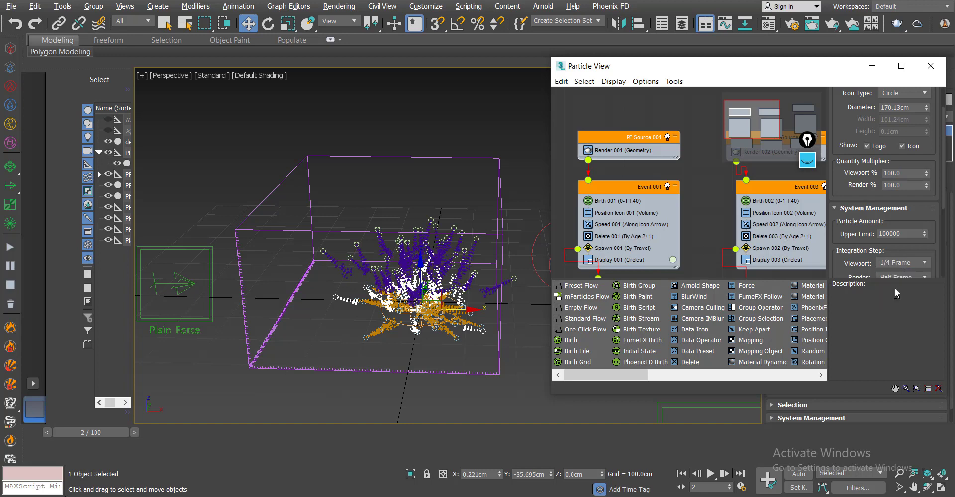
- Advance the animation to frame 3 to inspect the particle spread, and close Particle View
alt+middle_drag(422, 406, 416, 376)
mouse_move(92, 434)
mouse_down()
mouse_move(80, 433)
mouse_move(100, 436)
mouse_up()
key(w)
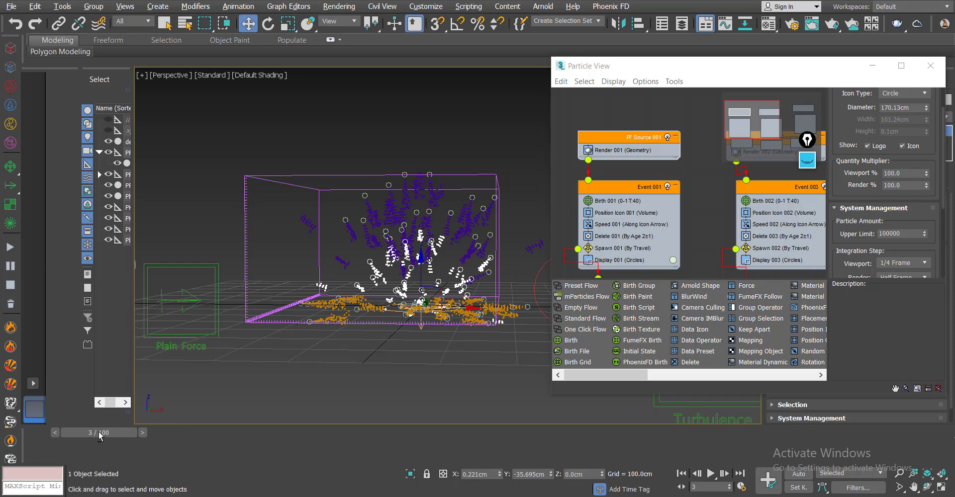
alt+middle_drag(413, 279, 378, 310)
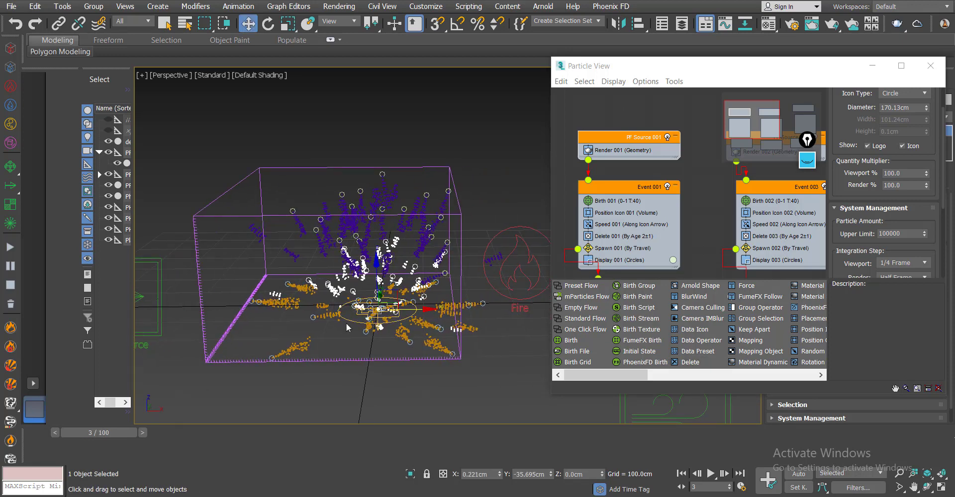
click(930, 65)
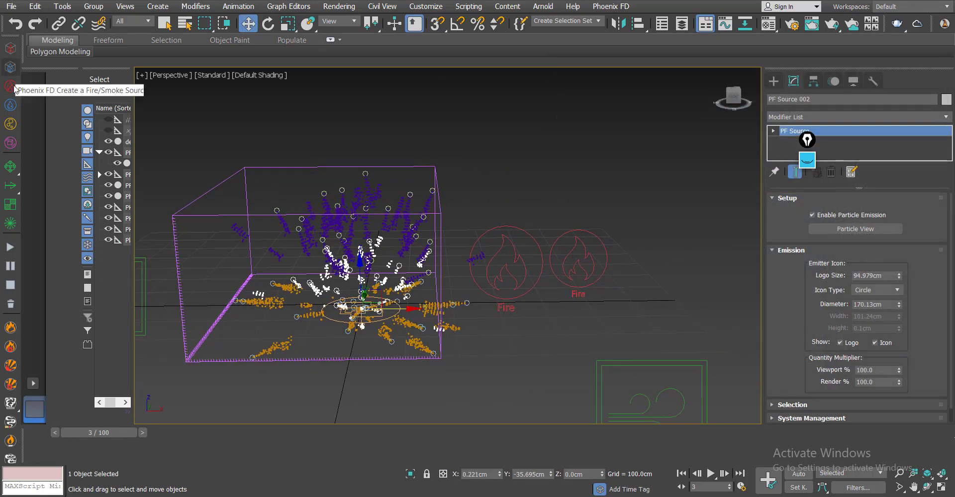
- Create a third Phoenix FD fire source beside the two existing ones and open its parameters
click(11, 86)
click(665, 315)
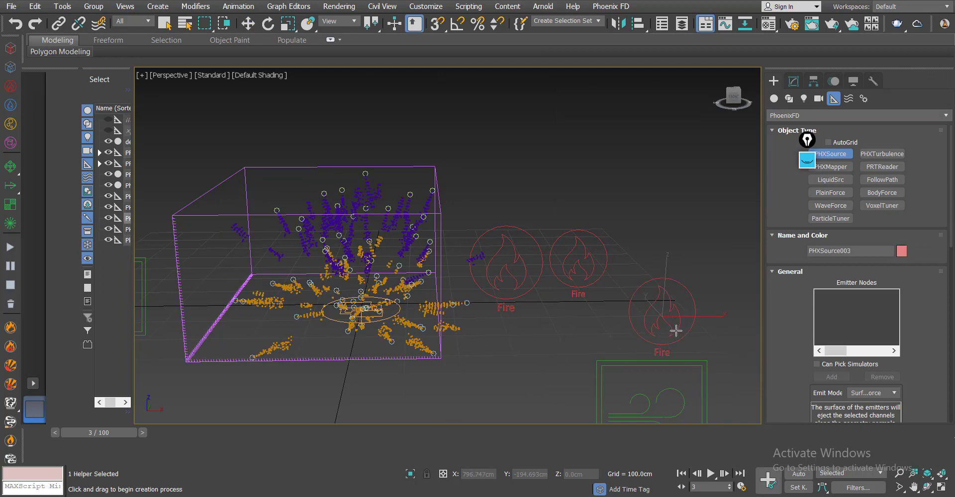
right_click(675, 330)
click(793, 81)
click(831, 303)
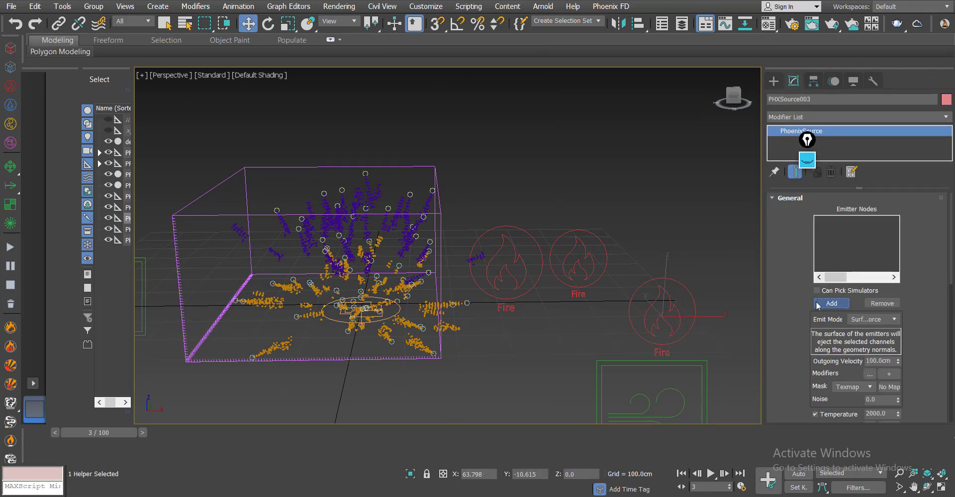
click(386, 318)
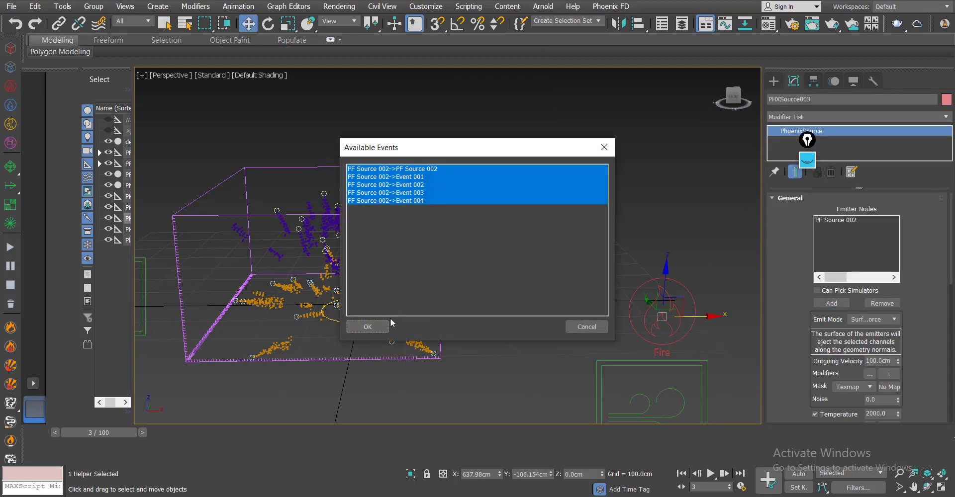
click(589, 327)
- Lay out all flows automatically in Particle View, check the third flow's events, and close the view
click(373, 315)
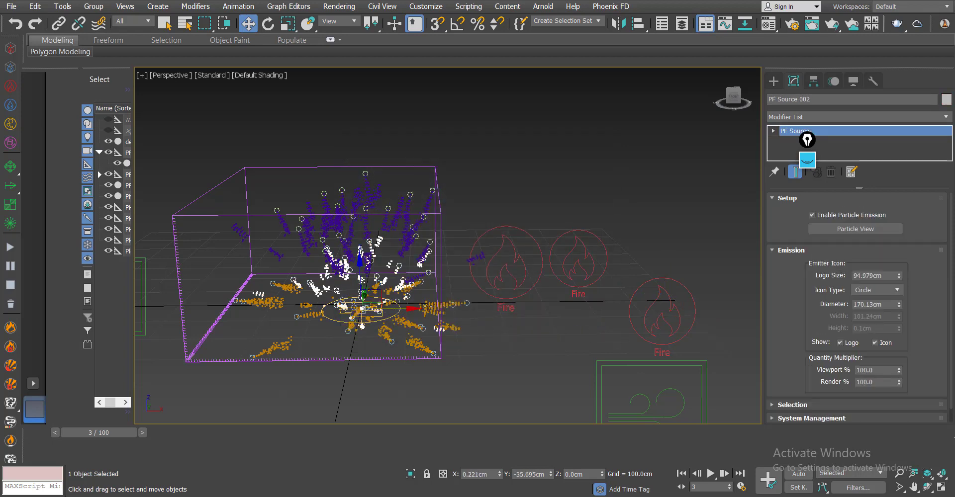
click(827, 232)
click(828, 231)
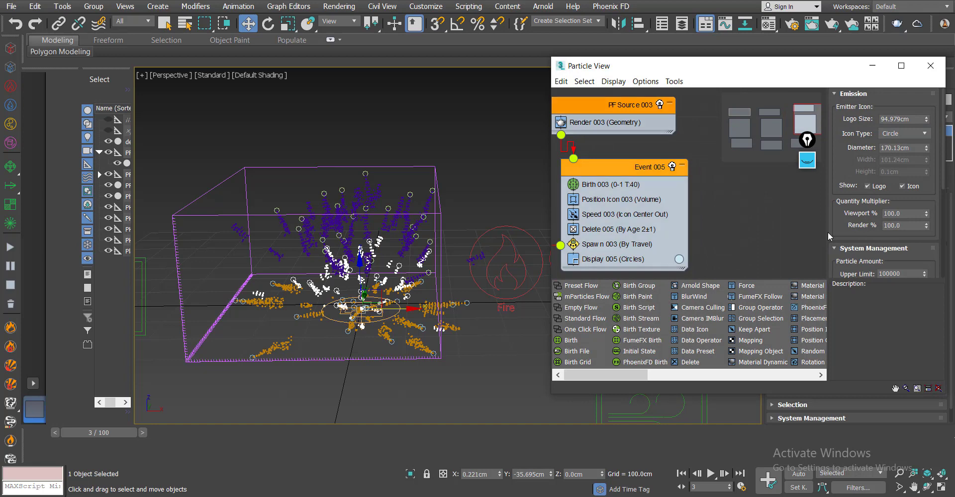
right_click(728, 196)
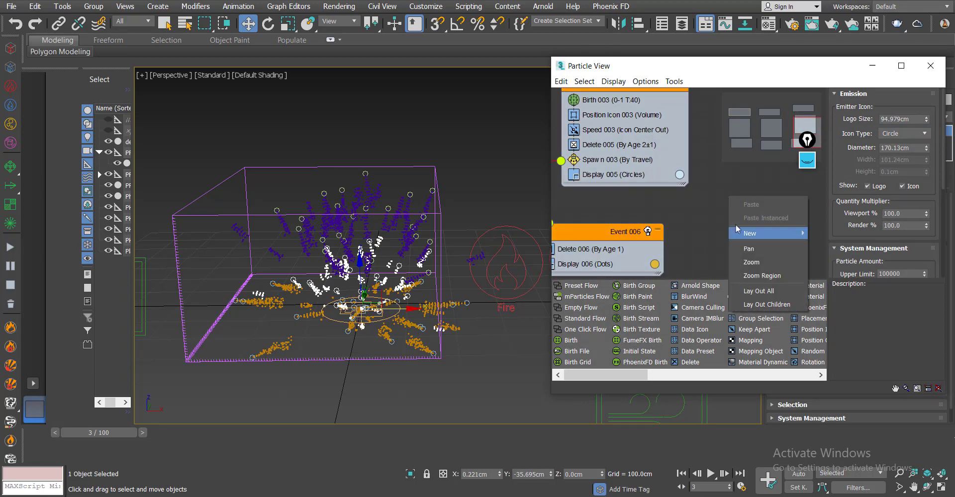
click(755, 298)
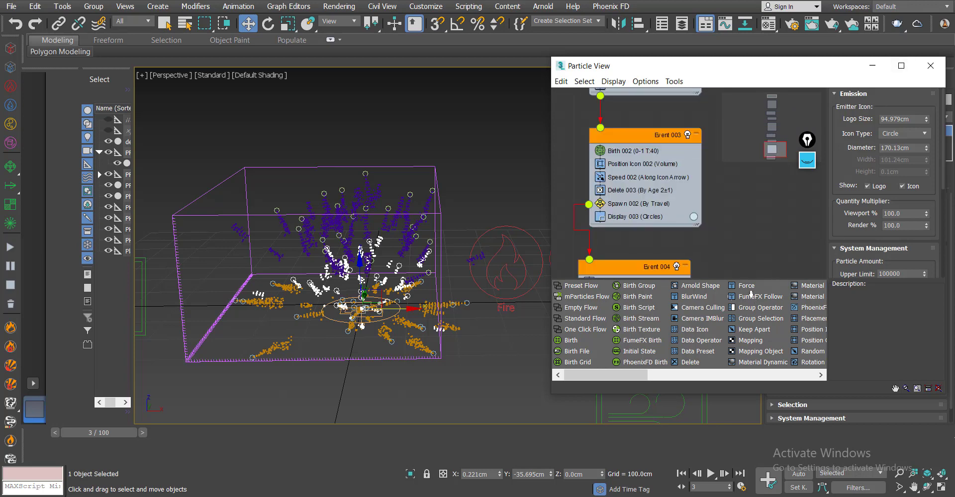
scroll(709, 194, down, 2)
middle_drag(720, 117, 709, 268)
middle_drag(701, 203, 700, 260)
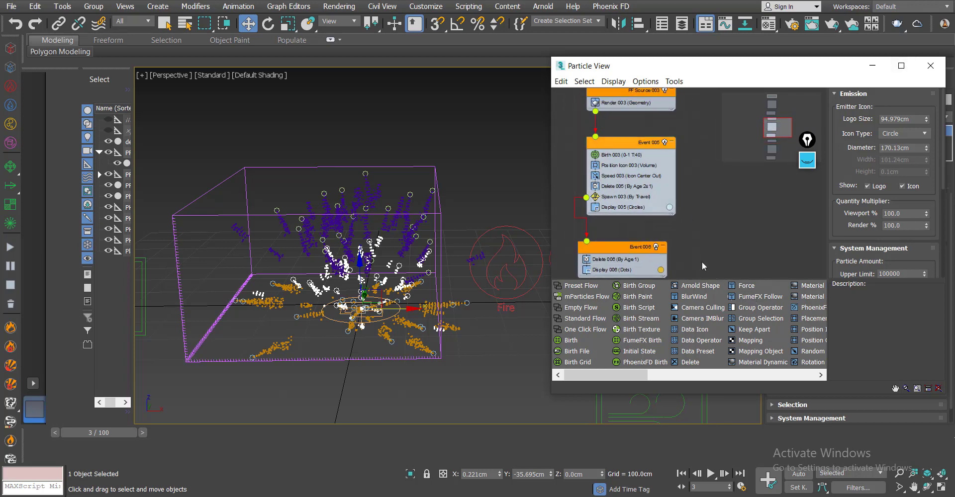
click(935, 72)
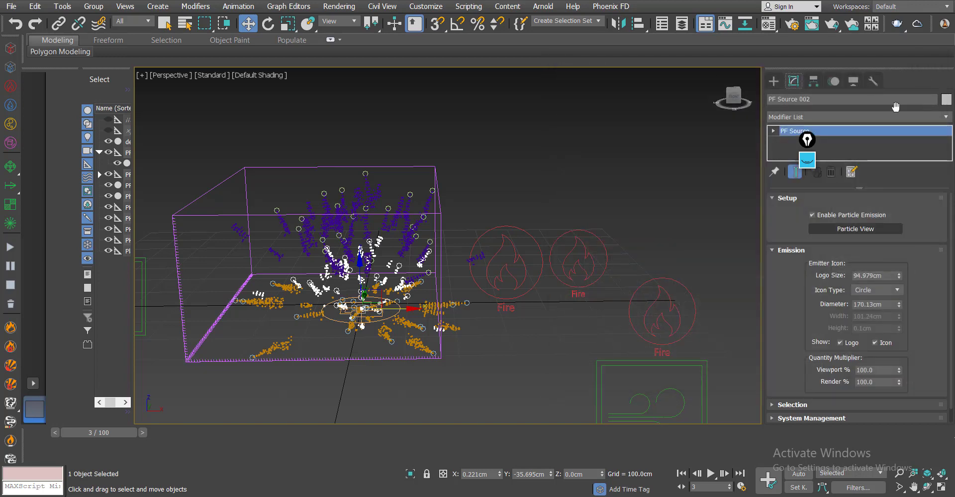
click(678, 334)
click(829, 305)
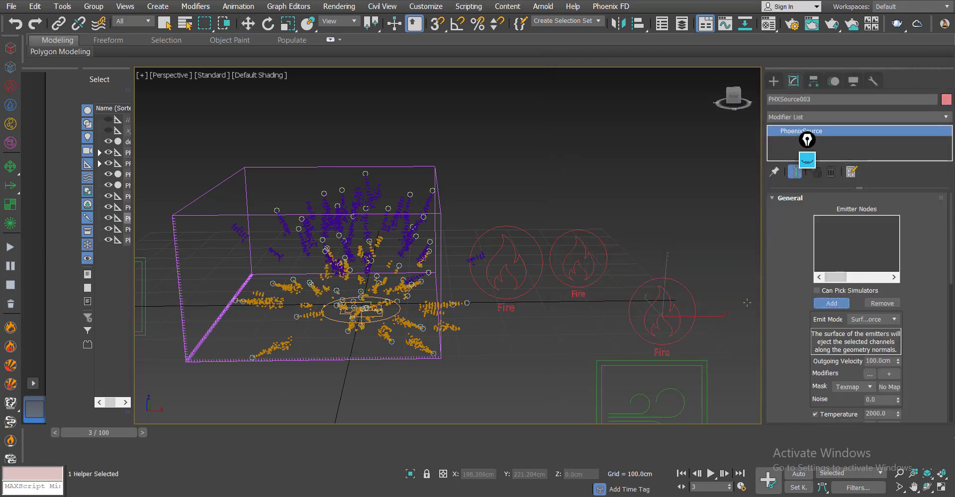
click(357, 311)
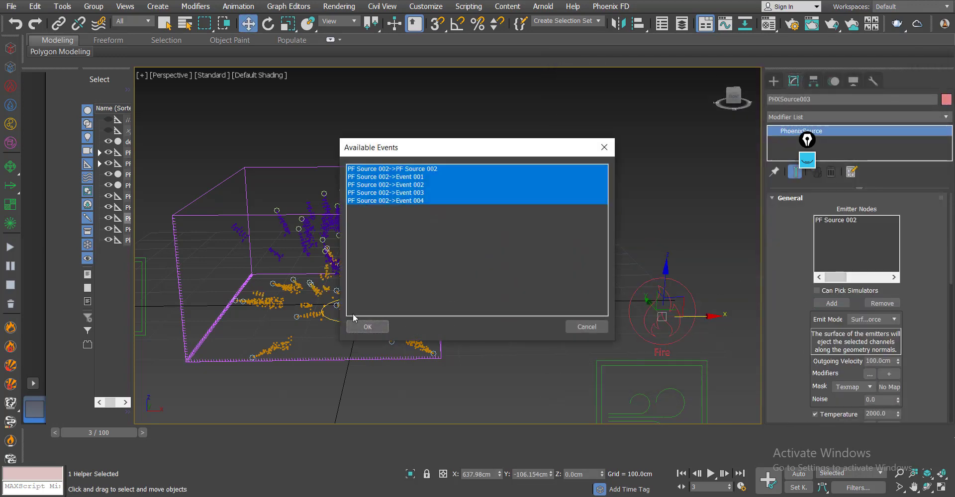
click(579, 326)
- Add PF Source 003 to the third fire source's emitter nodes, choosing its PF Source 003, Event 005 and Event 006 entries
click(425, 347)
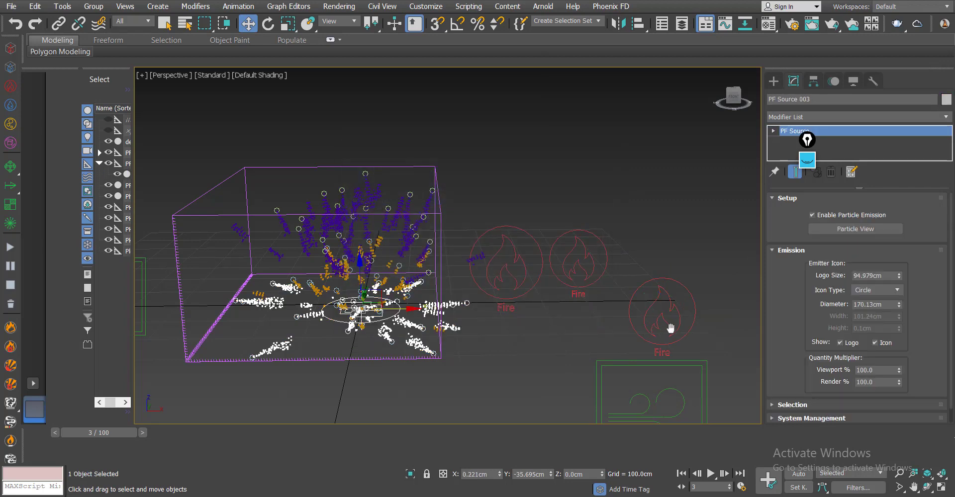
click(673, 332)
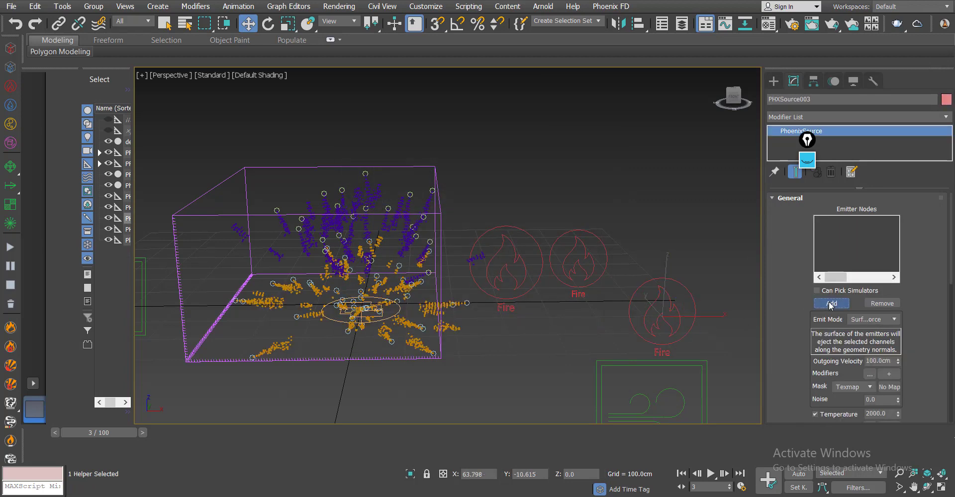
click(419, 347)
click(412, 201)
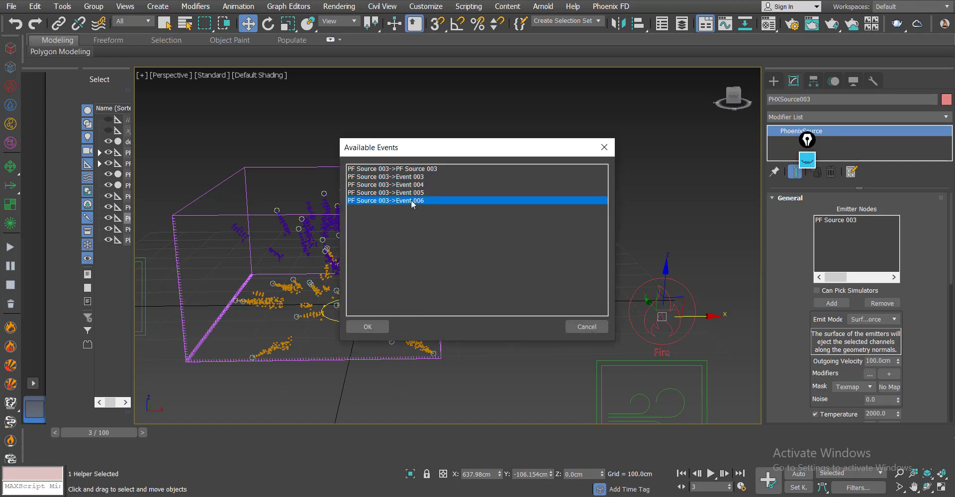
ctrl+click(417, 193)
ctrl+click(418, 178)
ctrl+click(421, 177)
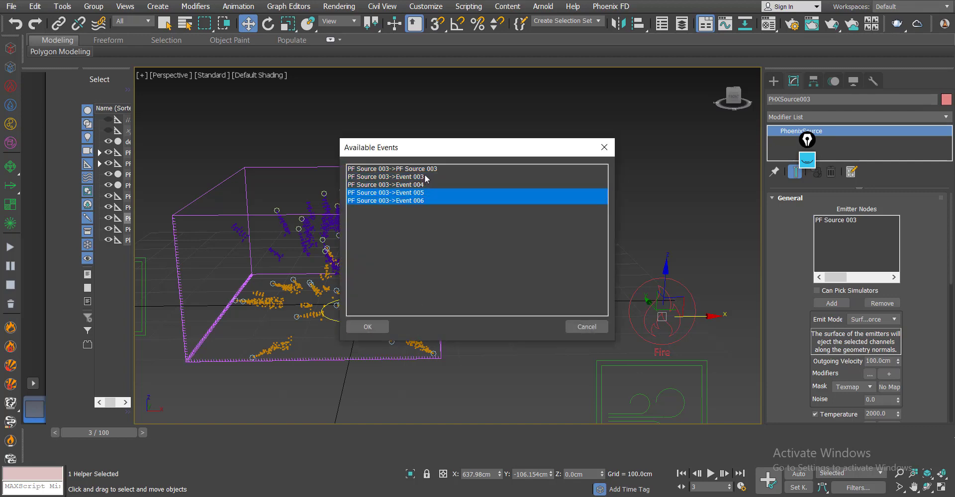
ctrl+click(427, 169)
click(368, 327)
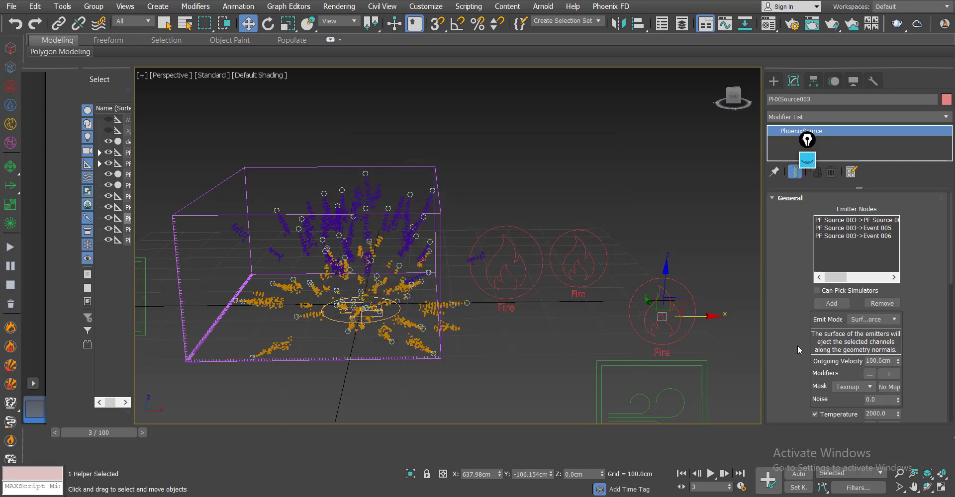
- On the third fire source, turn off Temperature, open the Noise value for editing, and set Motion Vel. to 2.0
drag(798, 345, 796, 223)
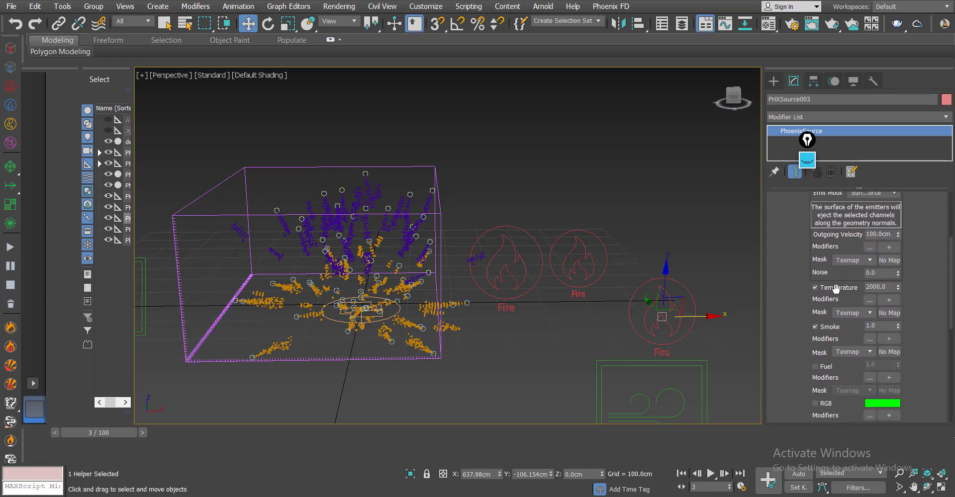
click(837, 288)
click(881, 272)
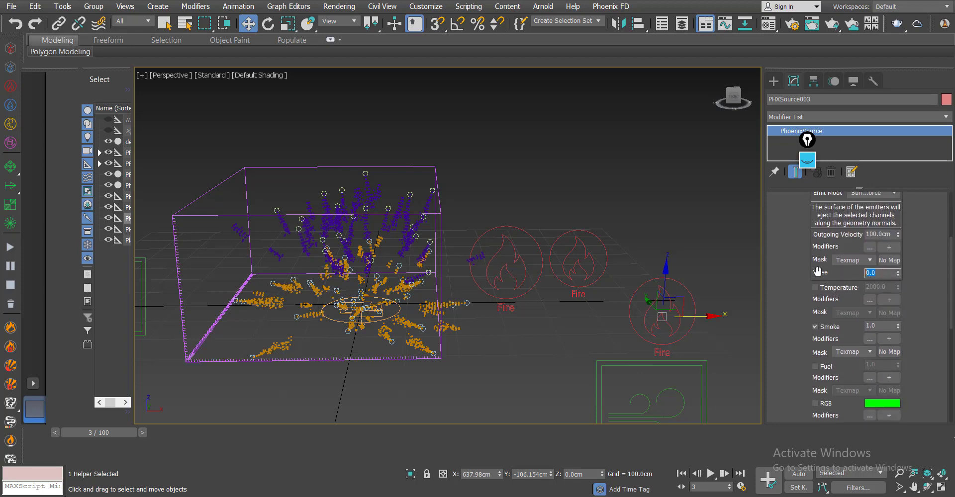
scroll(842, 315, down, 8)
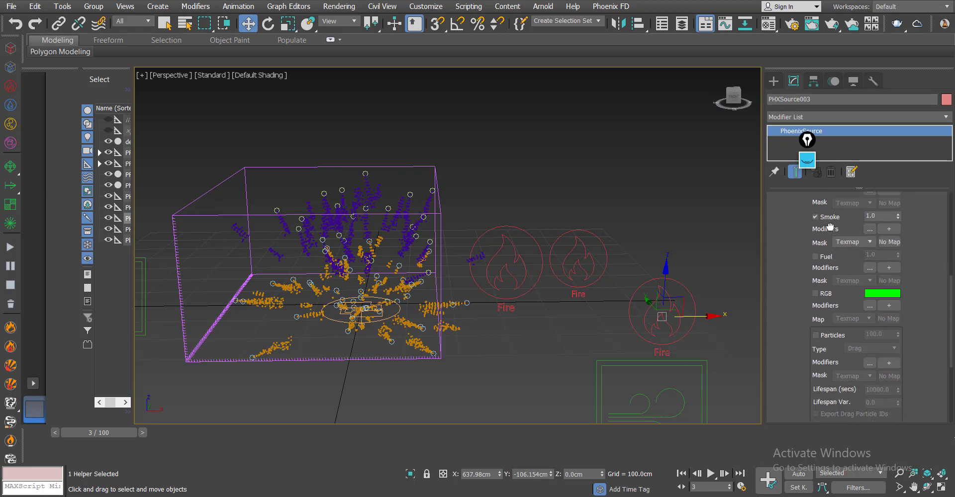
drag(842, 316, 844, 289)
click(881, 346)
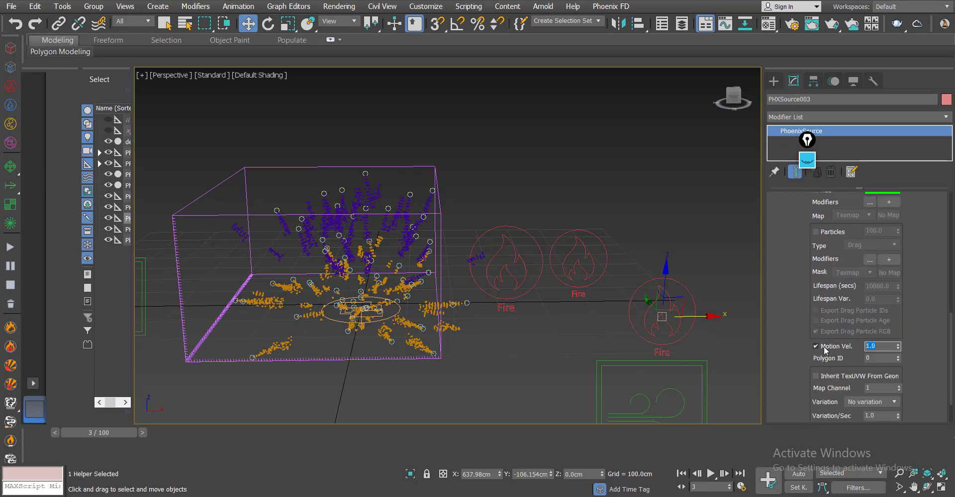
- Select the Phoenix FD fire simulator, start its simulation with all three sources, and inspect the smoke from a lower angle
middle_drag(426, 357, 535, 368)
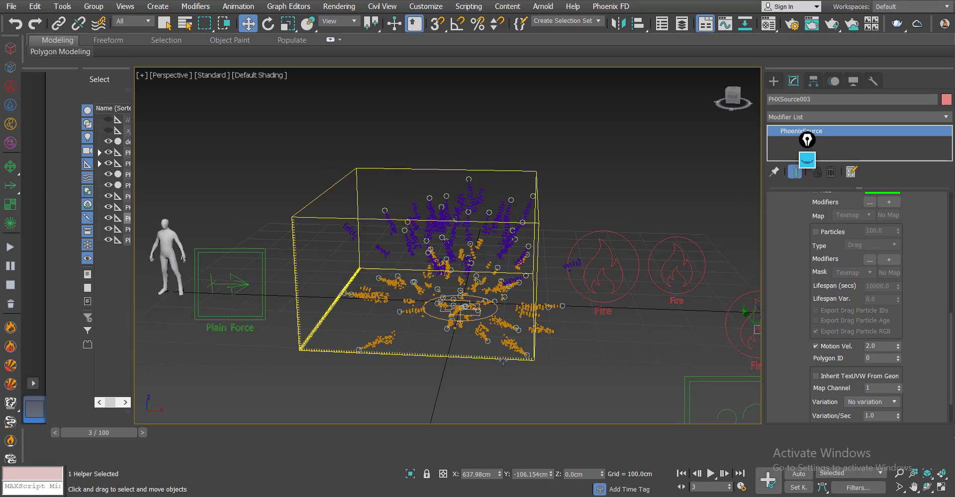
click(354, 328)
click(10, 247)
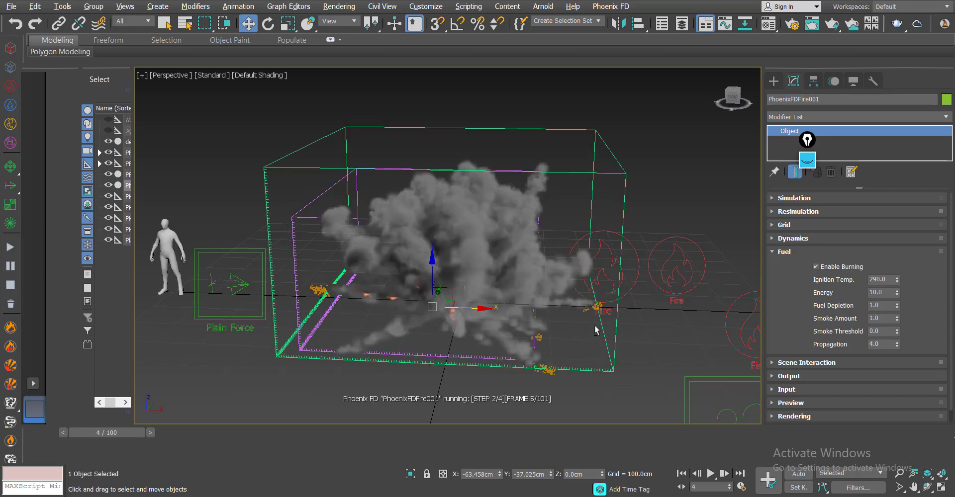
alt+middle_drag(596, 329, 641, 339)
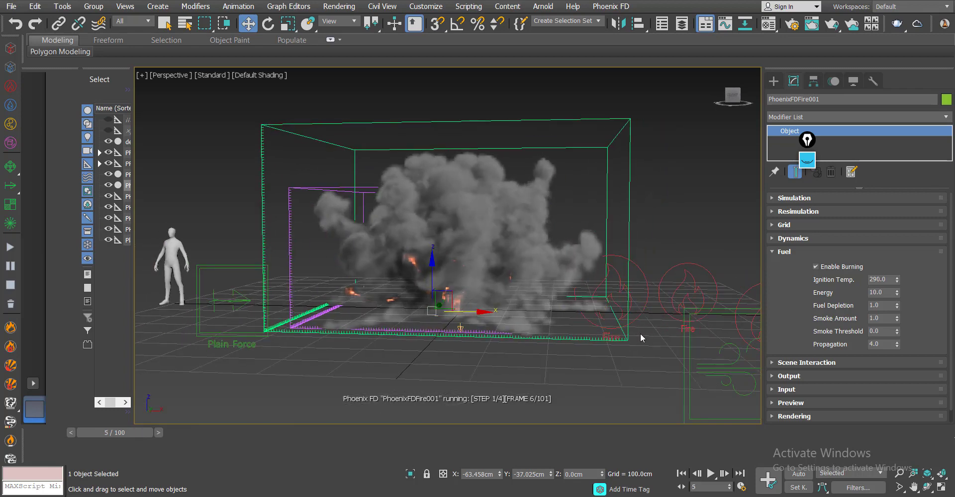